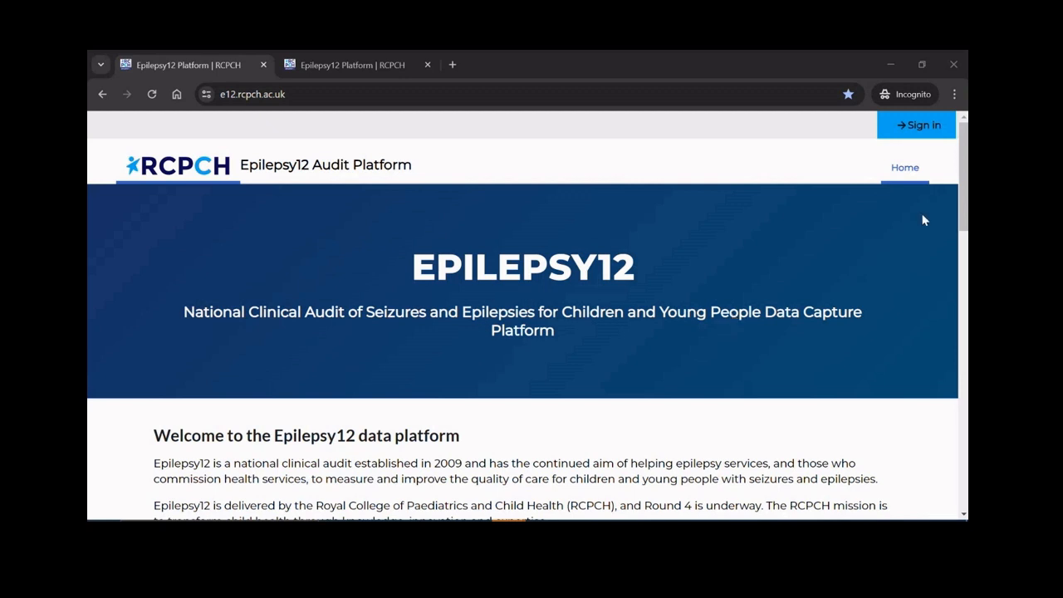
# Open the Epilepsy12 sign-in page and review its login fields and the notice for users of the old platform.
pyautogui.click(902, 127)
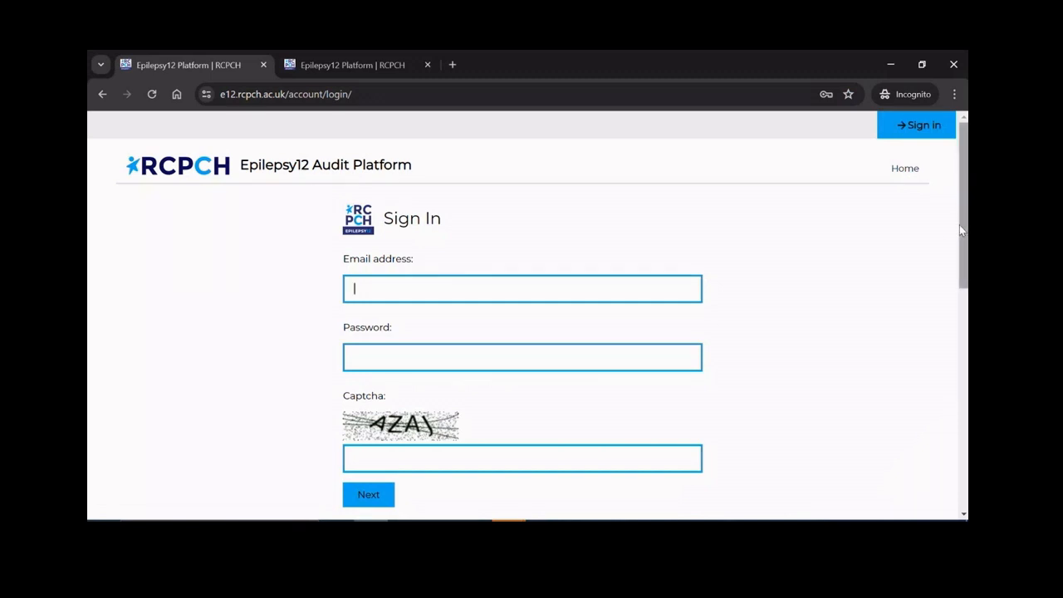
pyautogui.moveTo(964, 227); pyautogui.dragTo(963, 247)
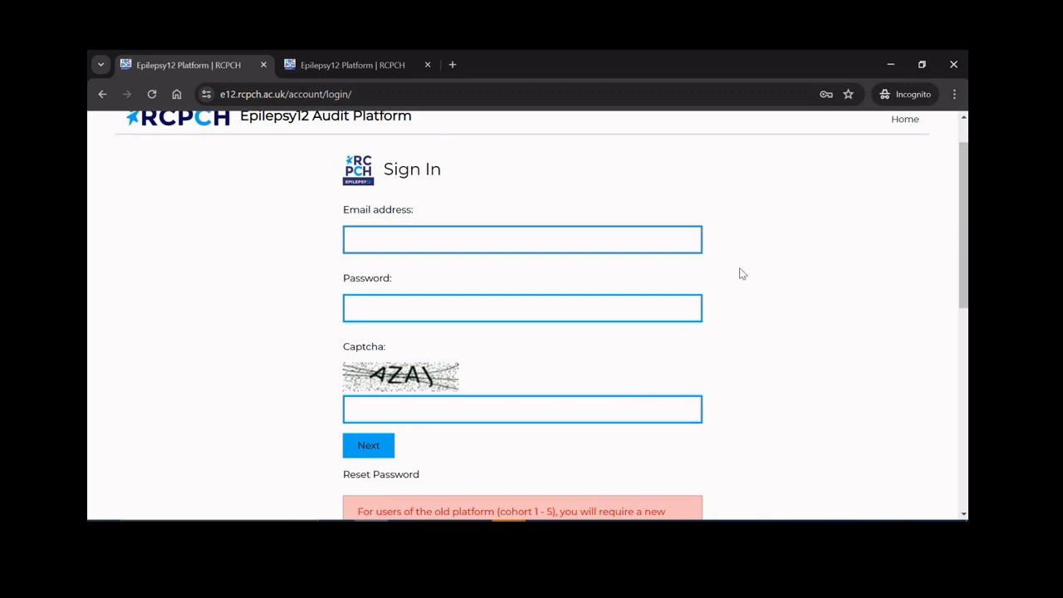
pyautogui.scroll(-1, 961, 222)
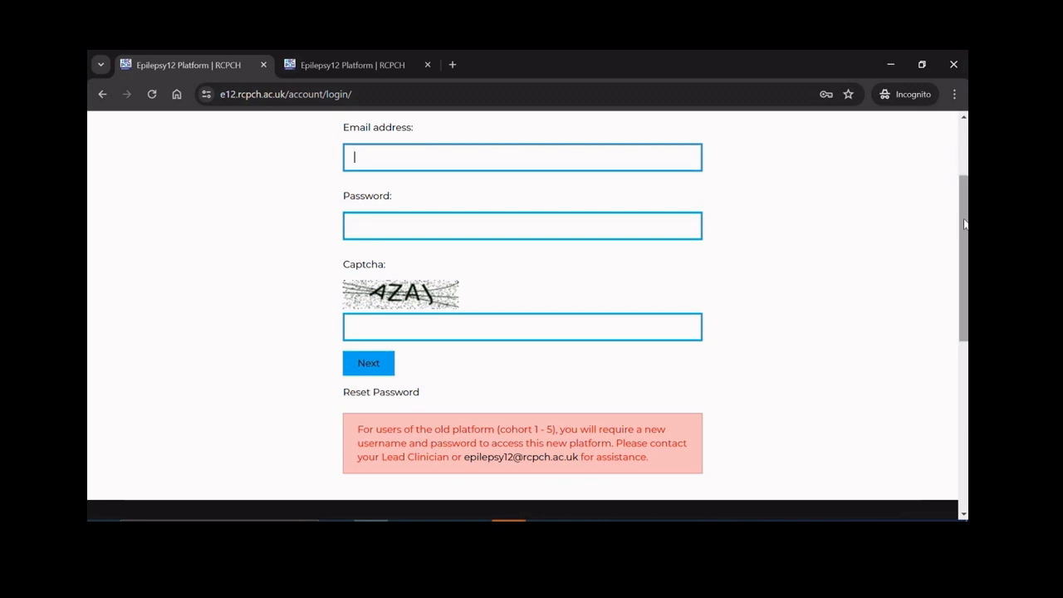
pyautogui.scroll(3, 947, 233)
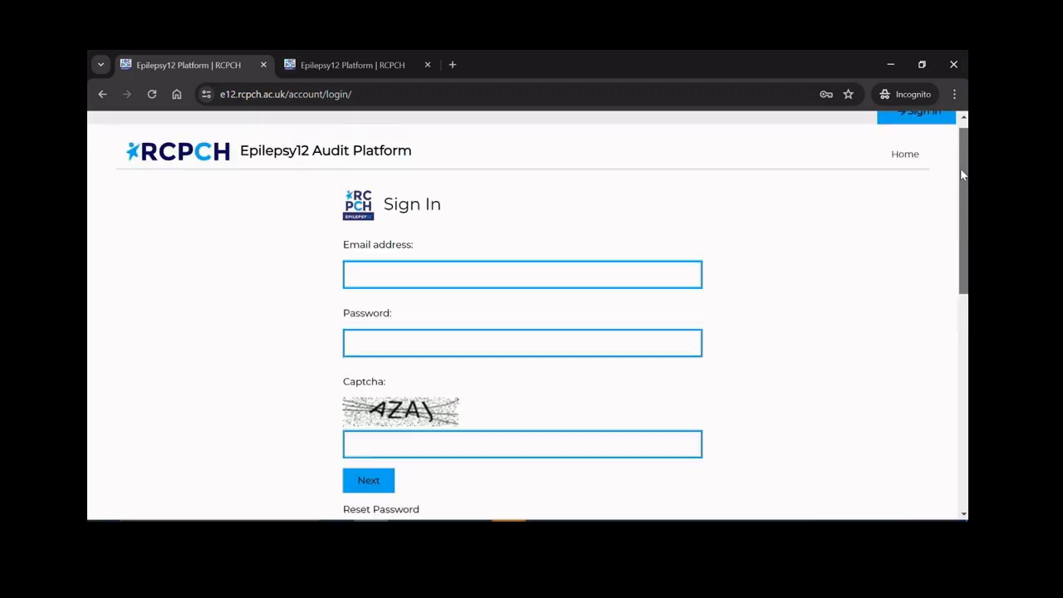
# Switch to the signed-in organisation dashboard and view King's Mill Hospital's Epilepsy12 staff at trust level.
pyautogui.click(319, 63)
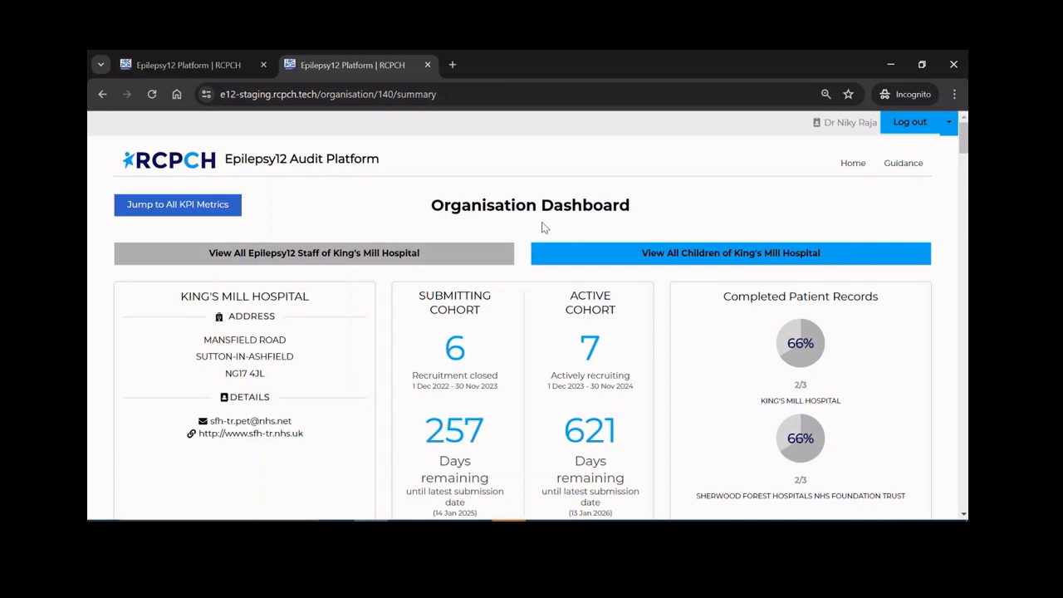
pyautogui.click(279, 253)
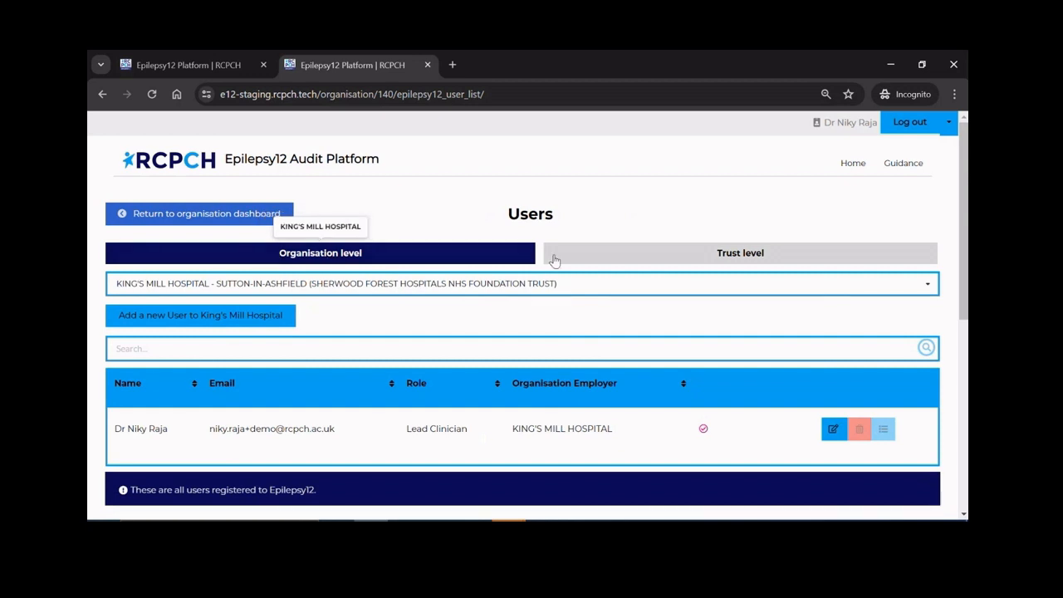
pyautogui.click(584, 260)
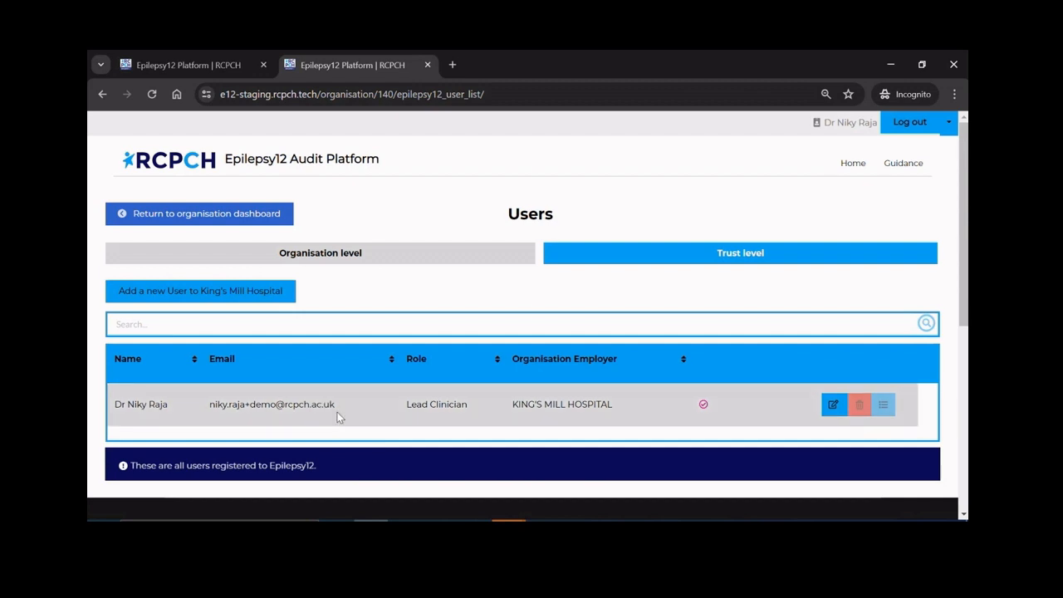
# Open the form for adding a new user to King's Mill Hospital, view the role options, and cancel the form.
pyautogui.click(192, 297)
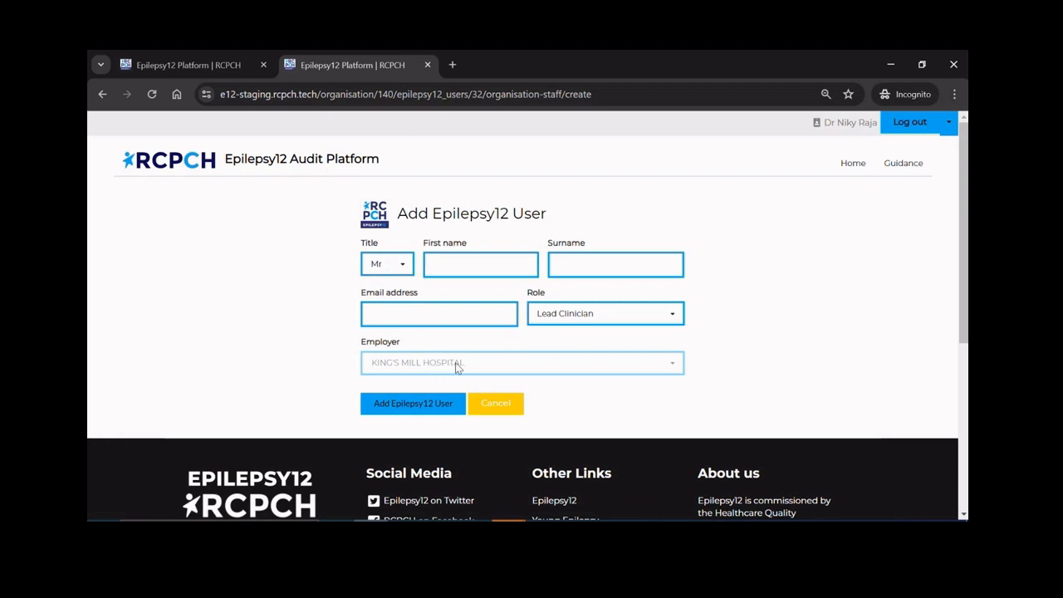
pyautogui.click(597, 322)
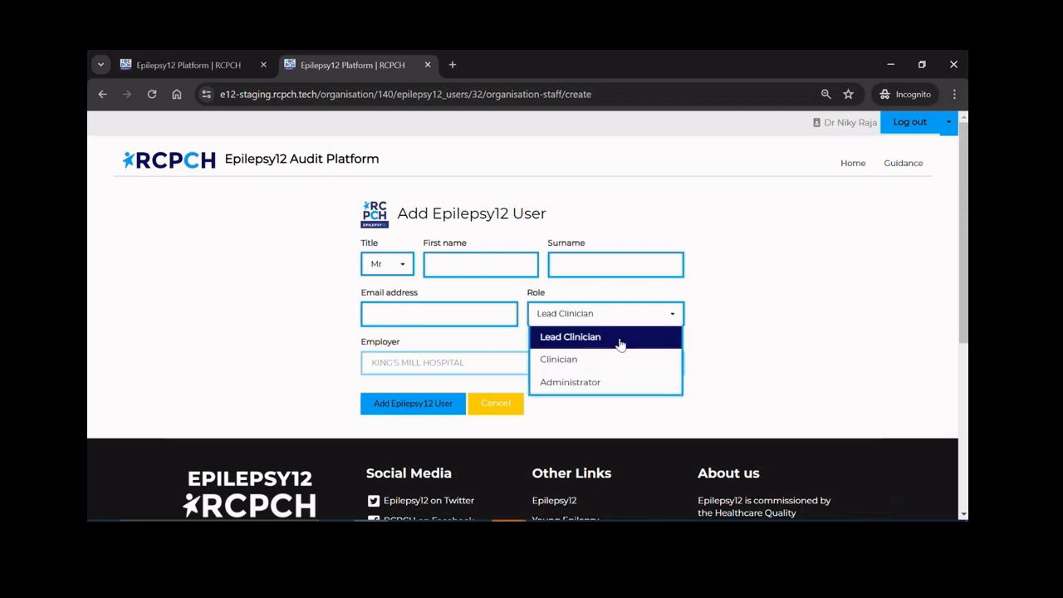
pyautogui.click(707, 332)
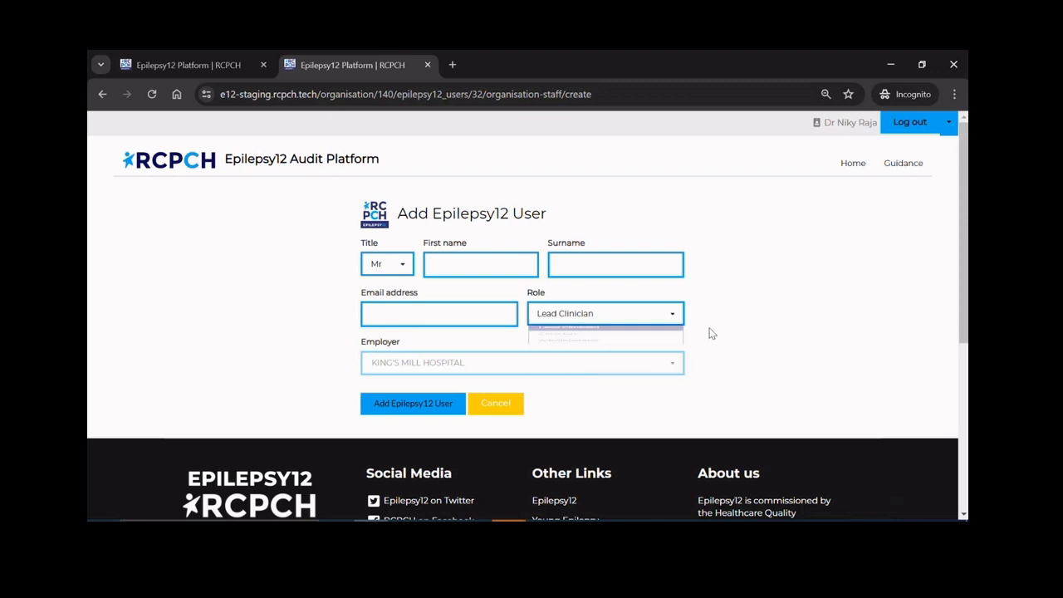
pyautogui.click(517, 412)
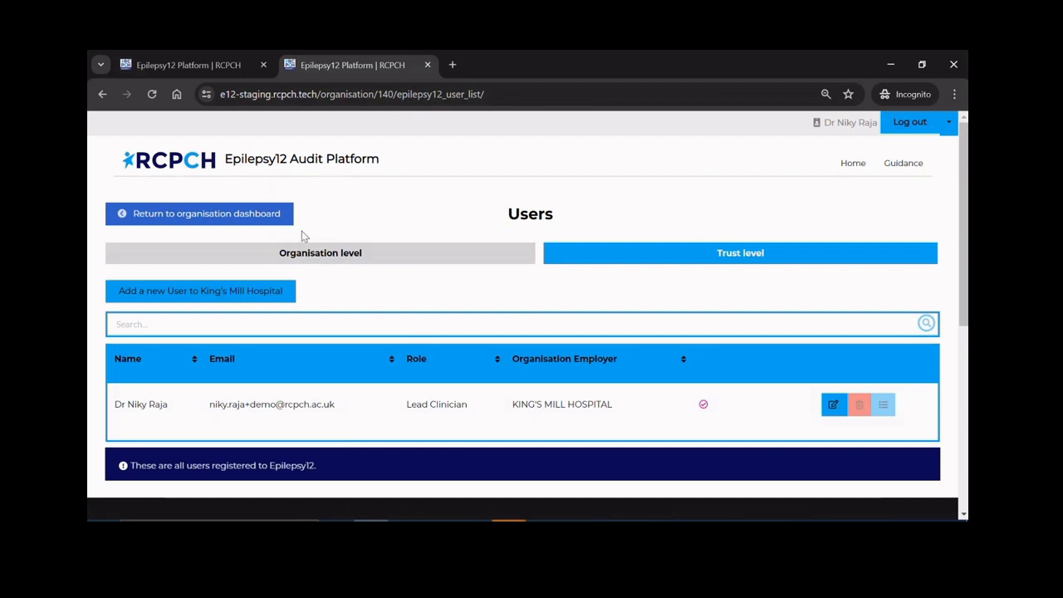
# Return to the organisation dashboard and show all children of King's Mill Hospital at organisation level.
pyautogui.click(206, 219)
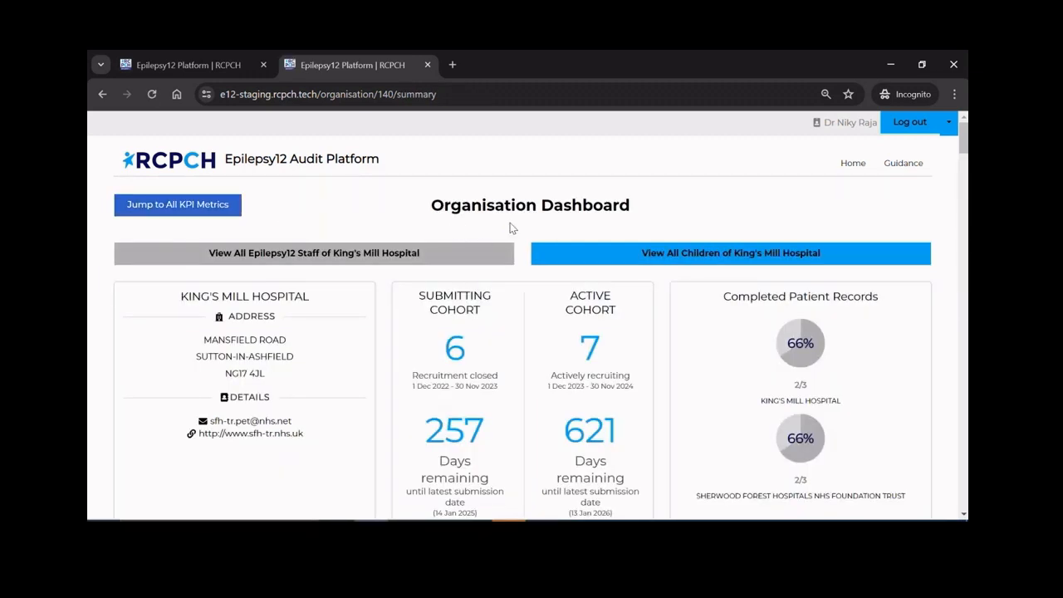
pyautogui.click(707, 255)
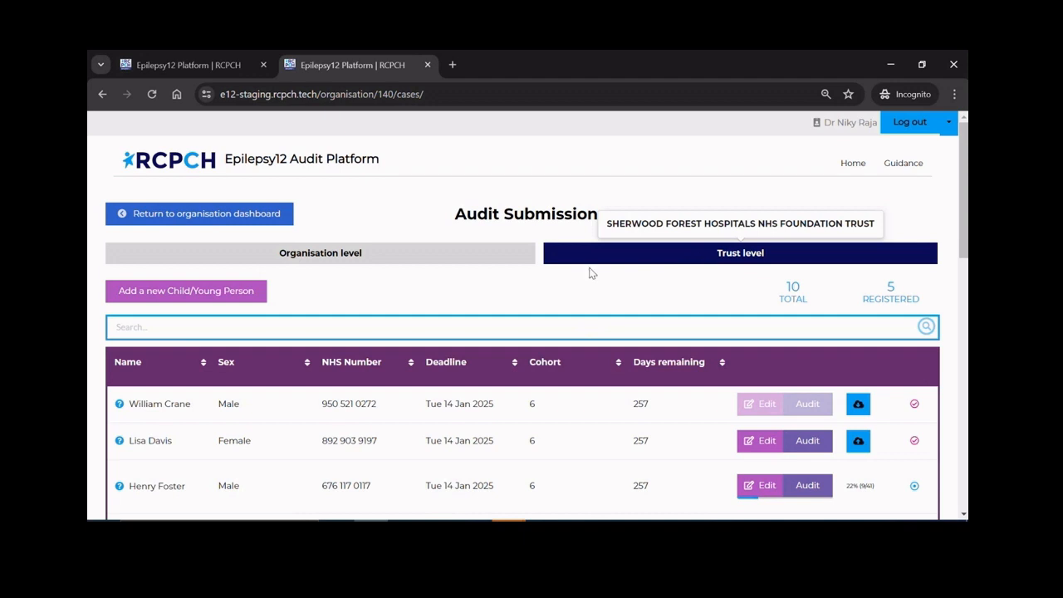
pyautogui.click(420, 263)
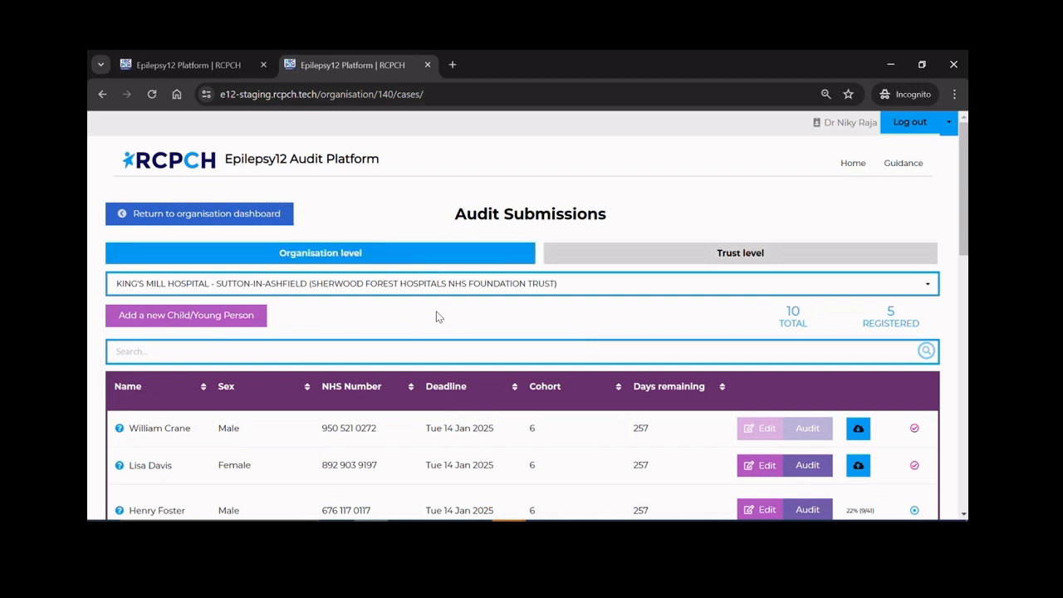
# View the audit submissions for KMH Community Paediatricians and return to the list for King's Mill Hospital.
pyautogui.click(480, 284)
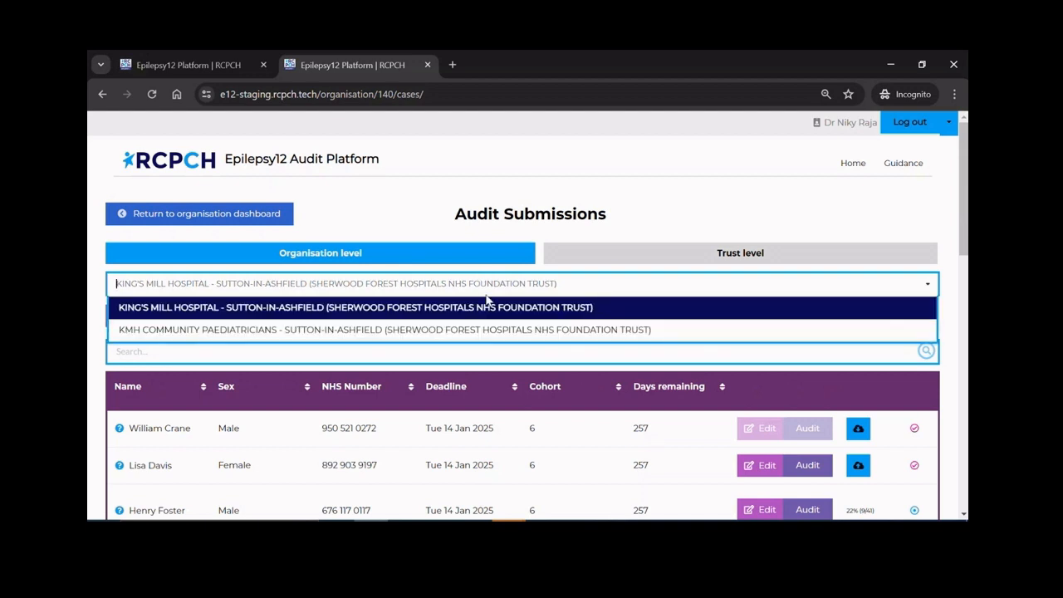
pyautogui.click(495, 333)
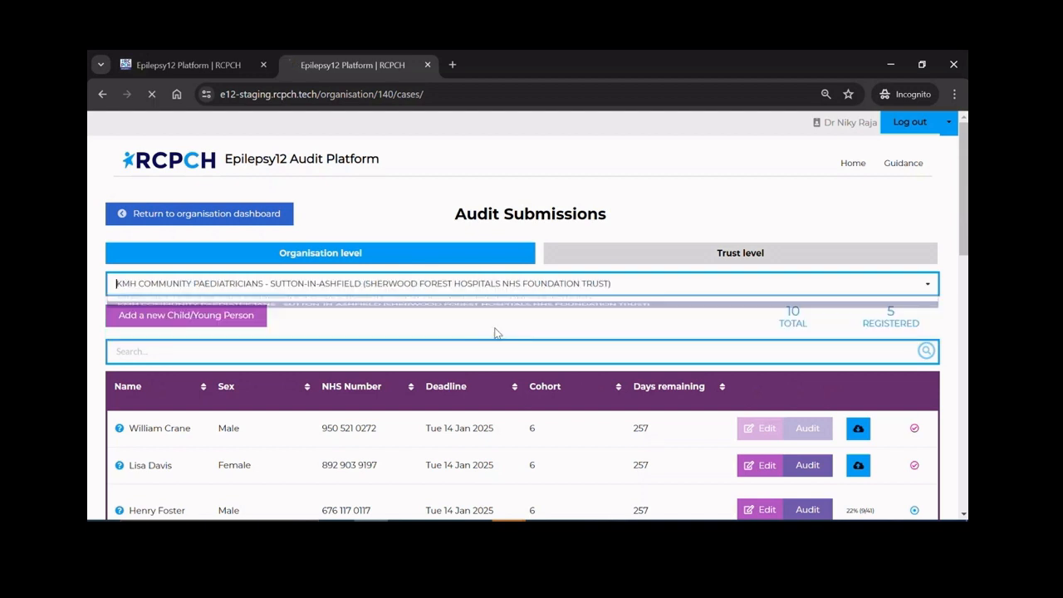
pyautogui.click(488, 285)
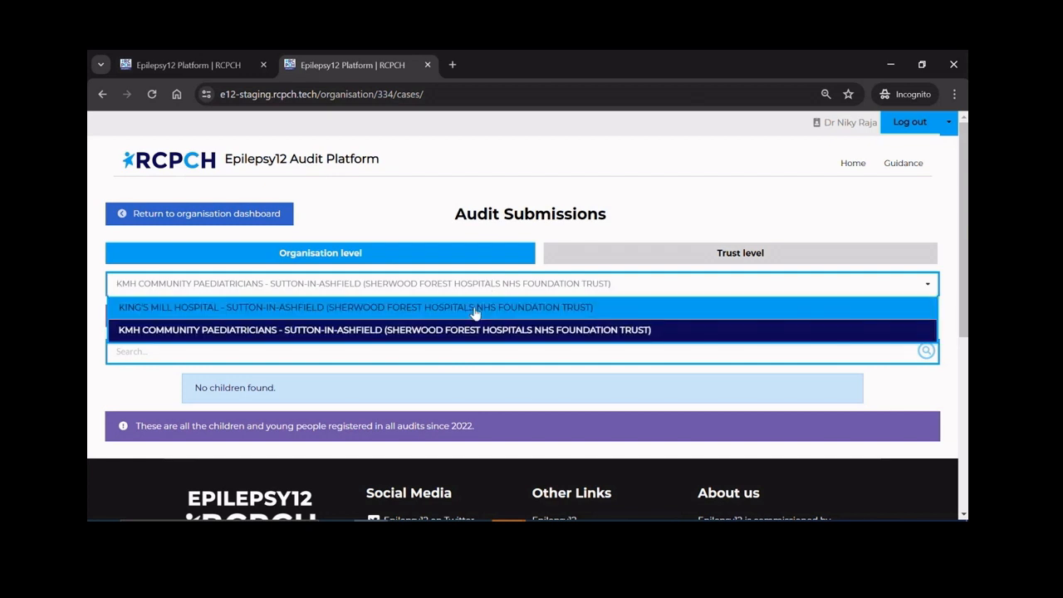
pyautogui.click(476, 304)
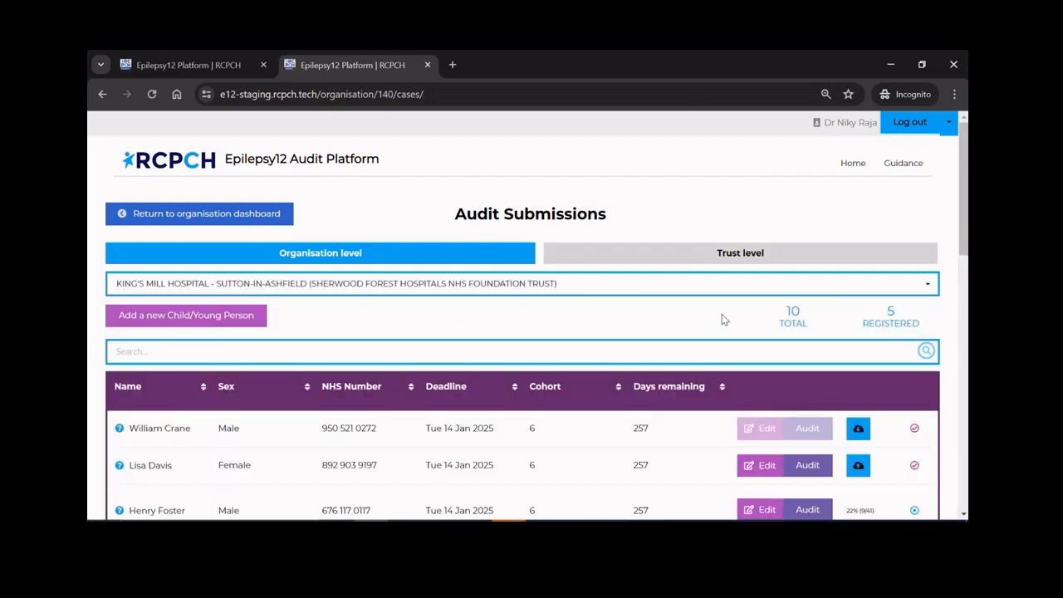
# Open the form for adding a new child or young person, review its fields, and cancel it.
pyautogui.moveTo(966, 235); pyautogui.dragTo(966, 264)
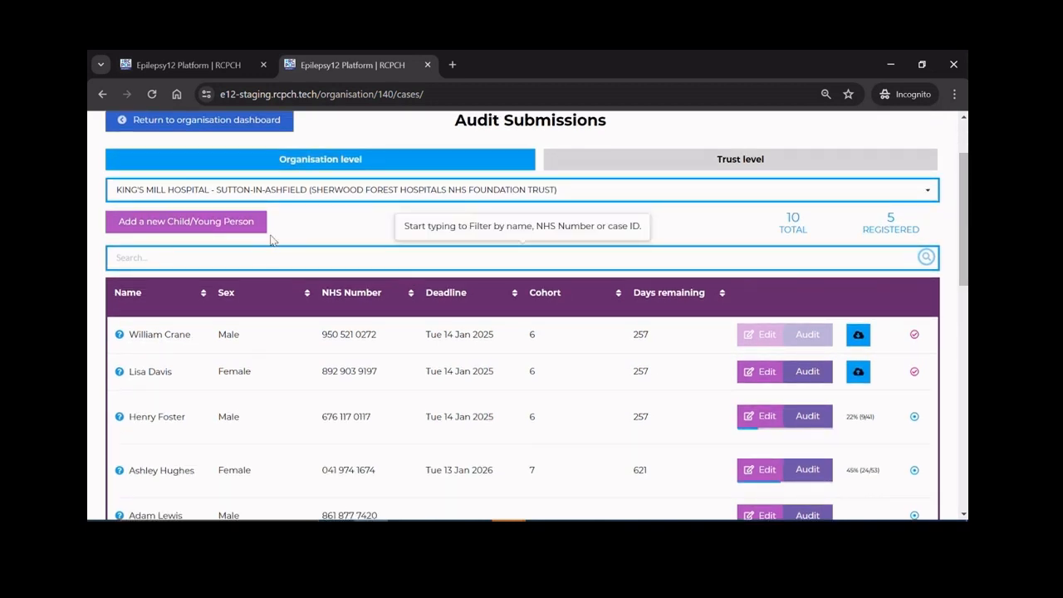
pyautogui.click(210, 223)
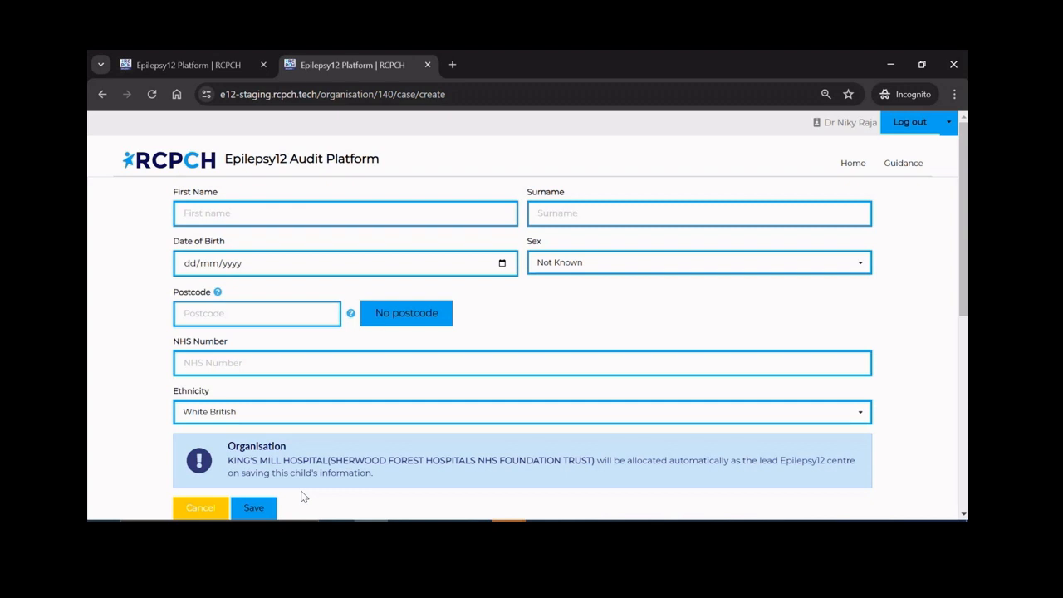
pyautogui.click(202, 510)
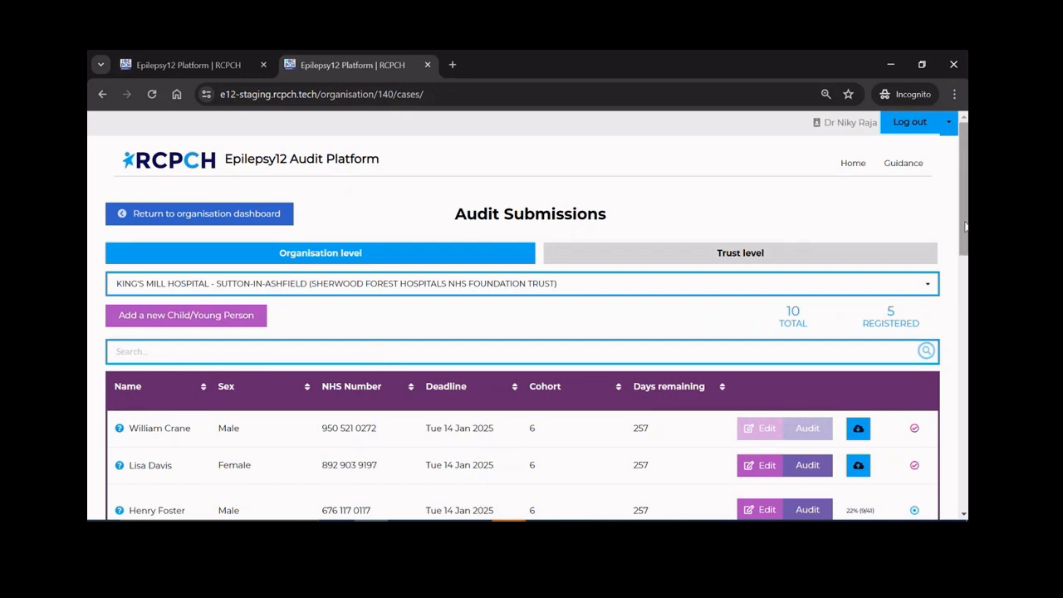
# Review the children's audit status indicators, then open the details of the first child without a deadline and save them.
pyautogui.moveTo(964, 227); pyautogui.dragTo(966, 309)
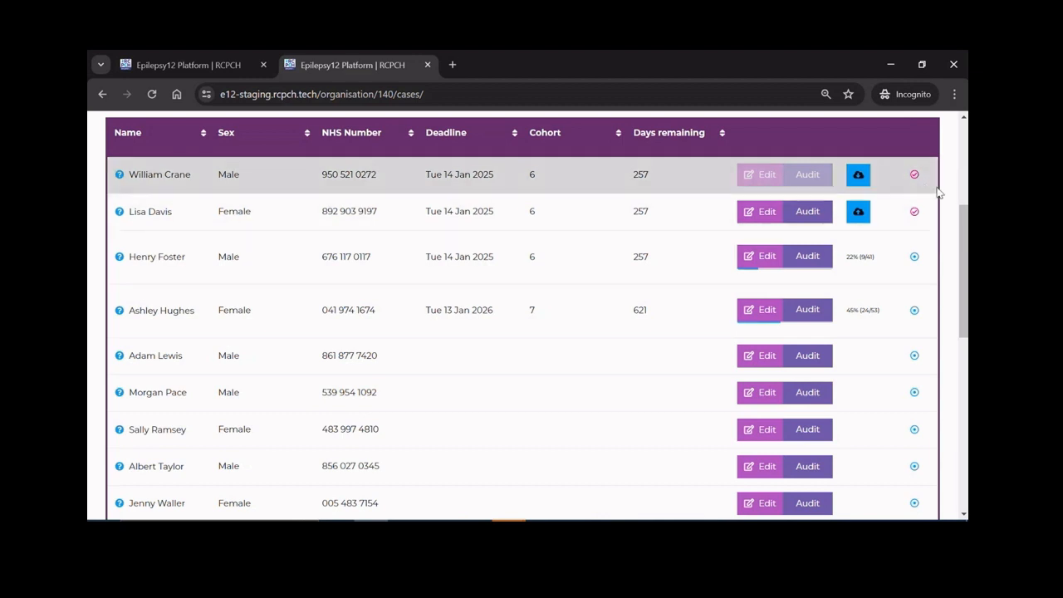
pyautogui.moveTo(918, 213)
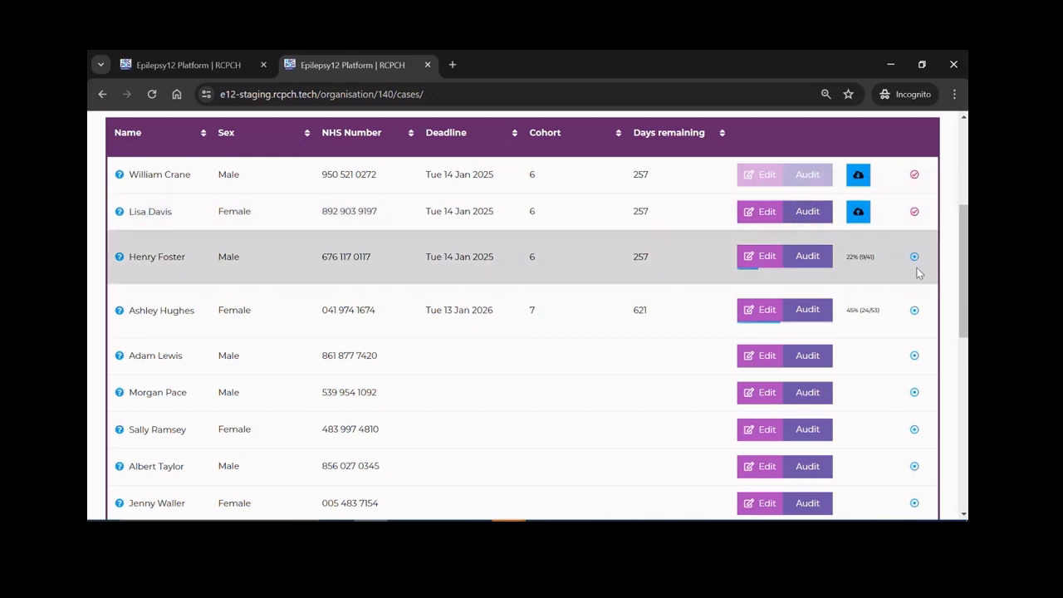
pyautogui.moveTo(914, 261)
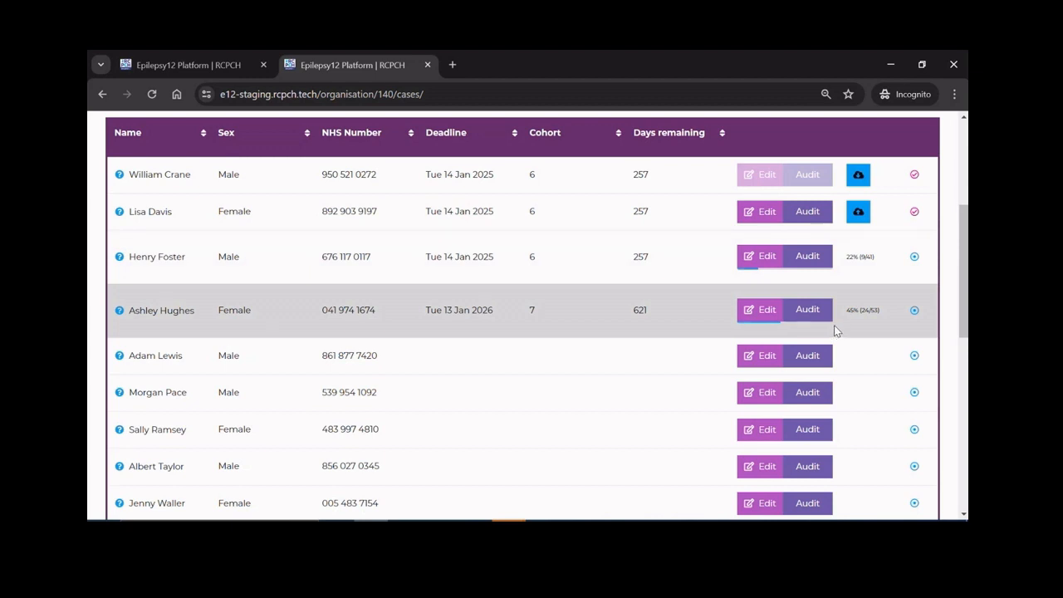
pyautogui.moveTo(964, 247); pyautogui.dragTo(964, 270)
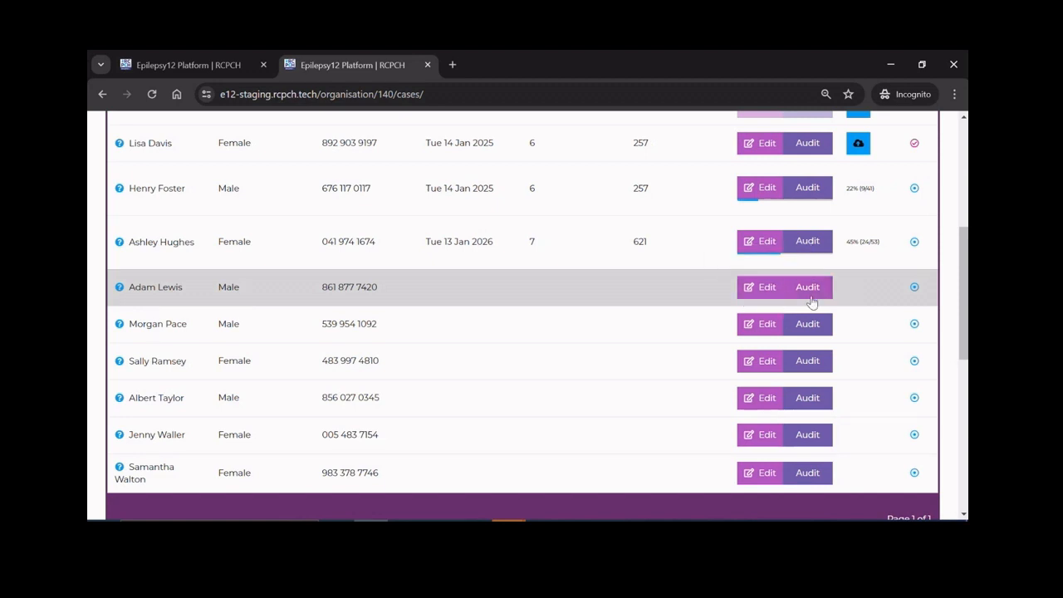
pyautogui.click(766, 288)
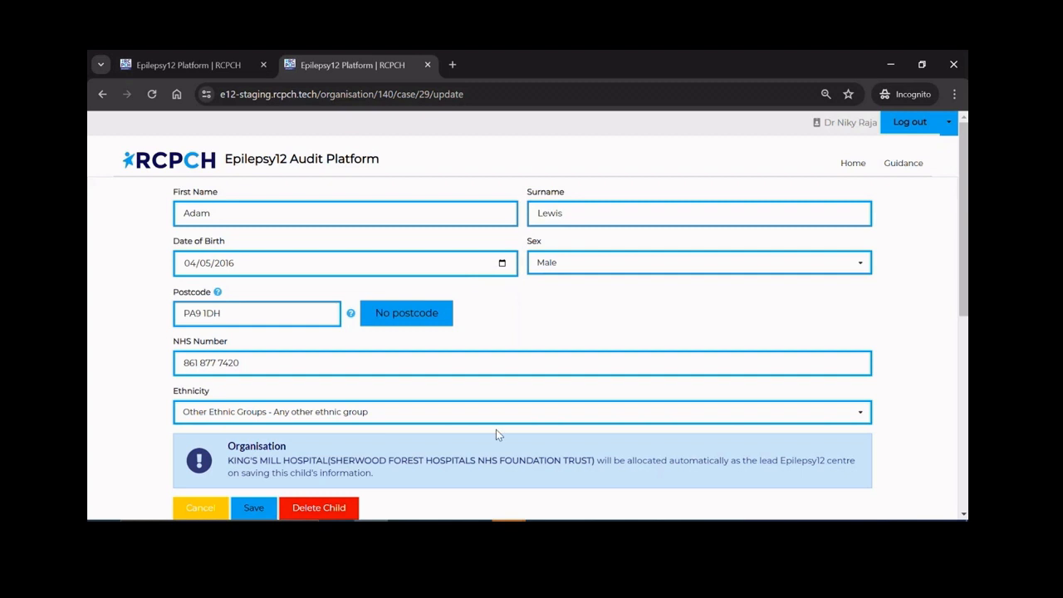
pyautogui.click(262, 509)
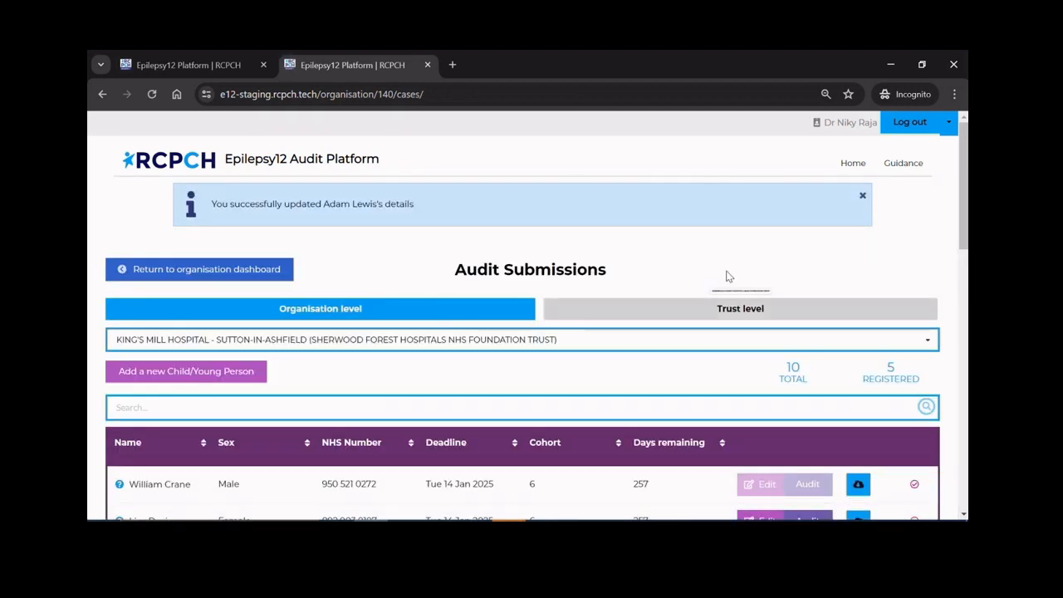
# Open the audit record of the first child without a deadline and confirm that all eligibility criteria are present.
pyautogui.moveTo(963, 232); pyautogui.dragTo(963, 349)
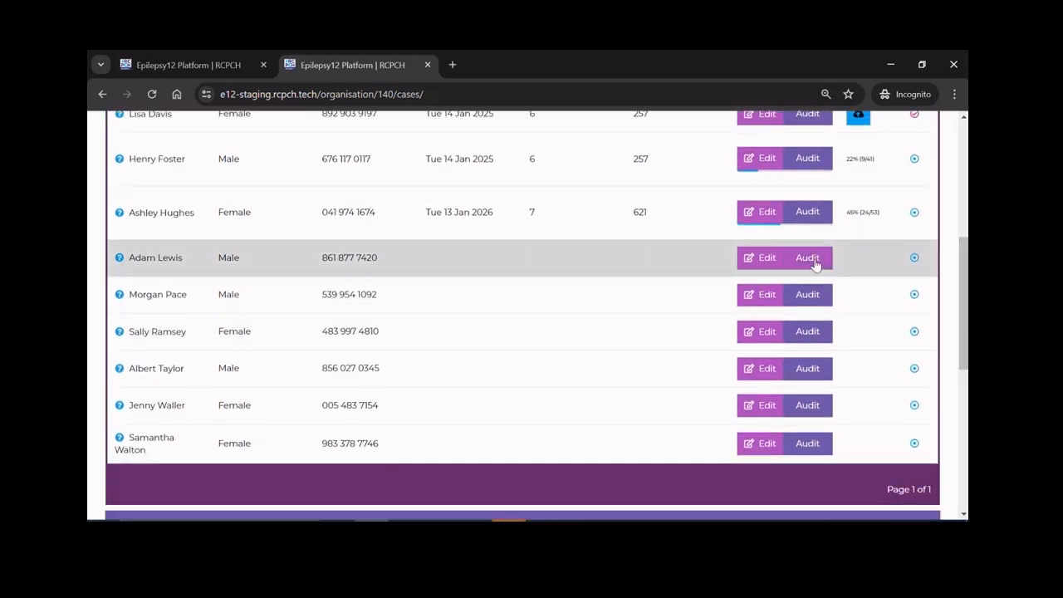
pyautogui.click(815, 260)
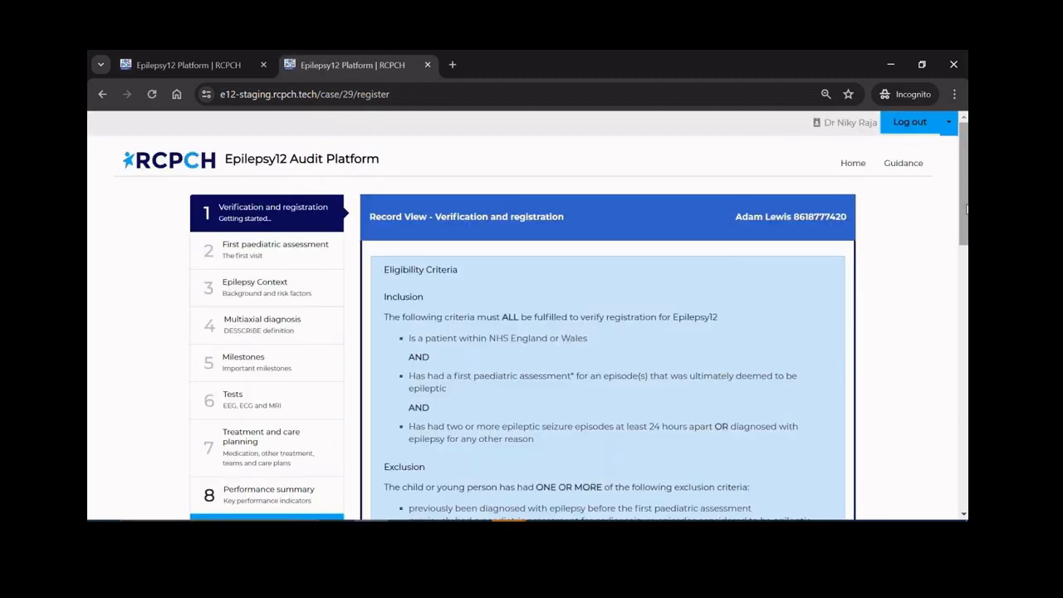
pyautogui.moveTo(966, 211); pyautogui.dragTo(966, 220)
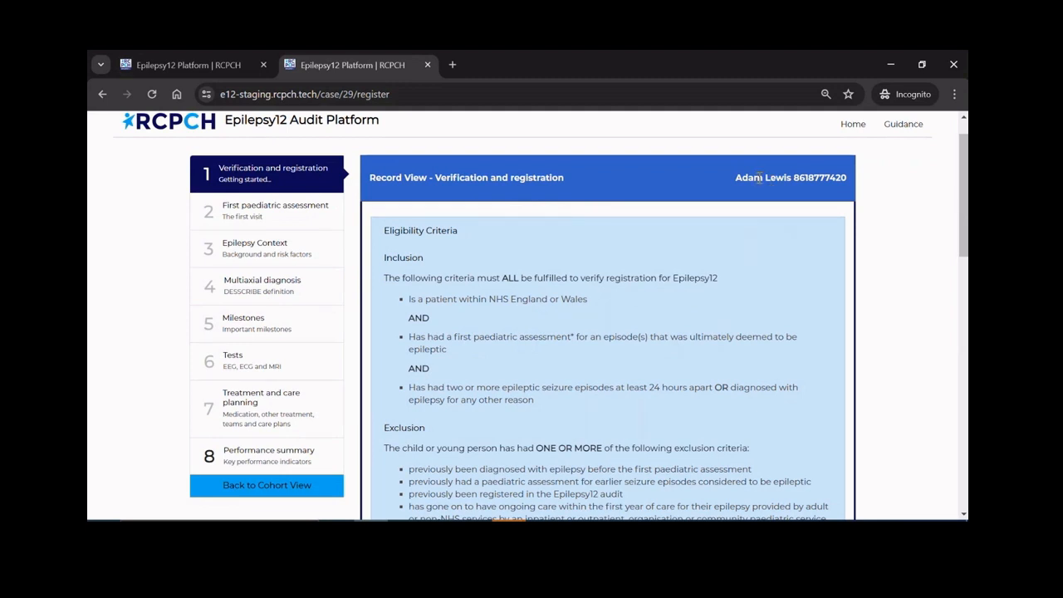
pyautogui.moveTo(966, 241); pyautogui.dragTo(966, 277)
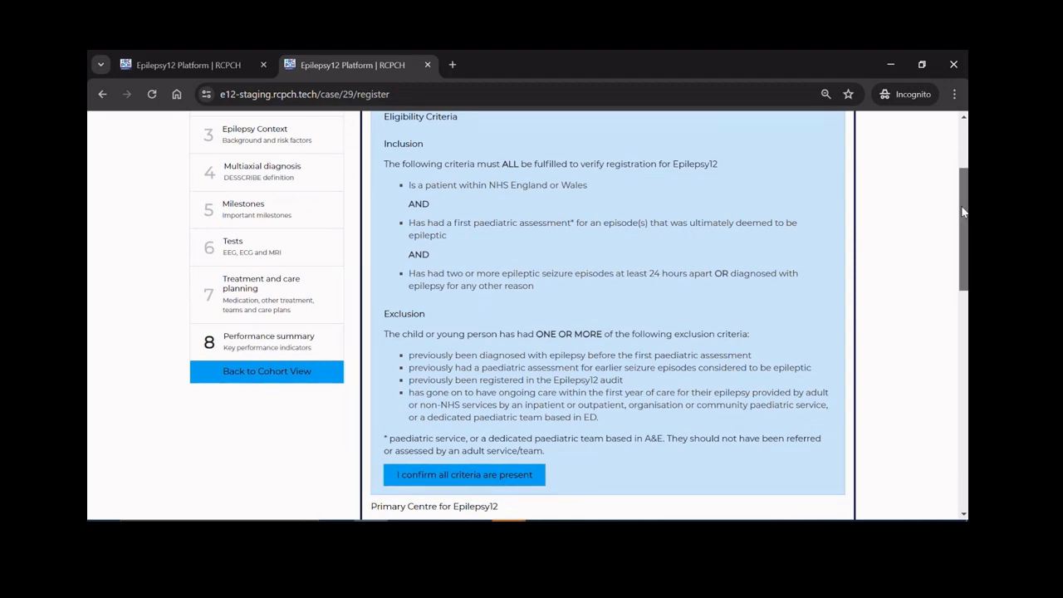
pyautogui.moveTo(962, 212); pyautogui.dragTo(960, 242)
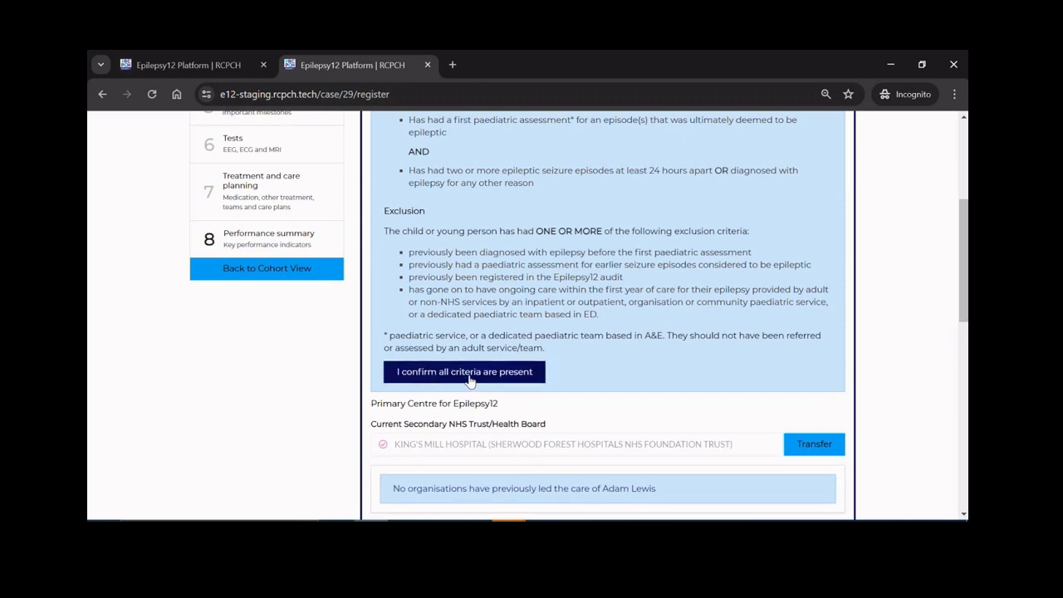
pyautogui.click(516, 375)
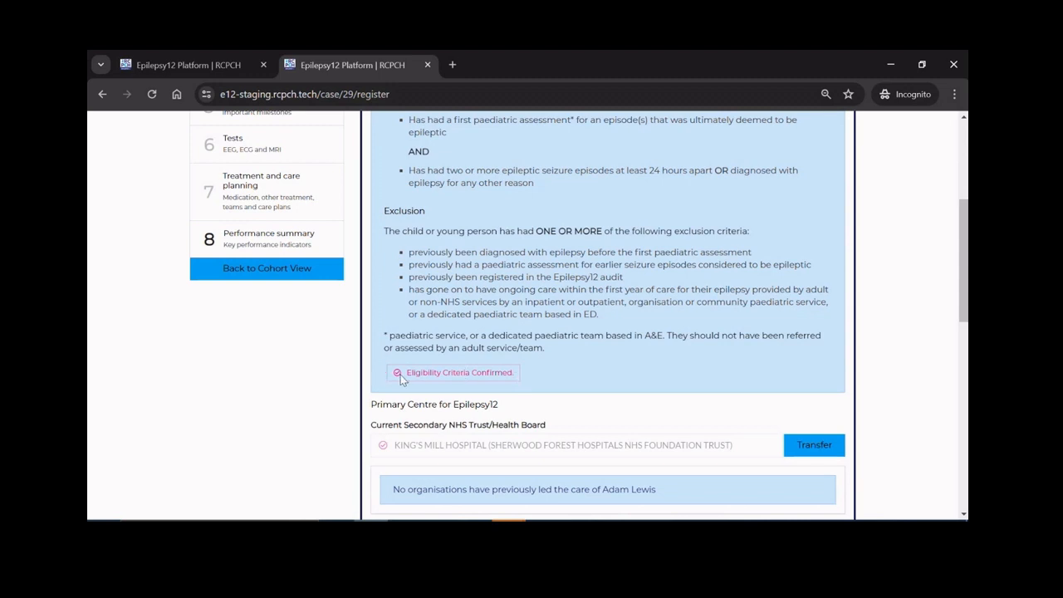
# Set the first paediatric assessment date to 02/01/2024 and confirm that the date is correct.
pyautogui.moveTo(964, 261); pyautogui.dragTo(964, 326)
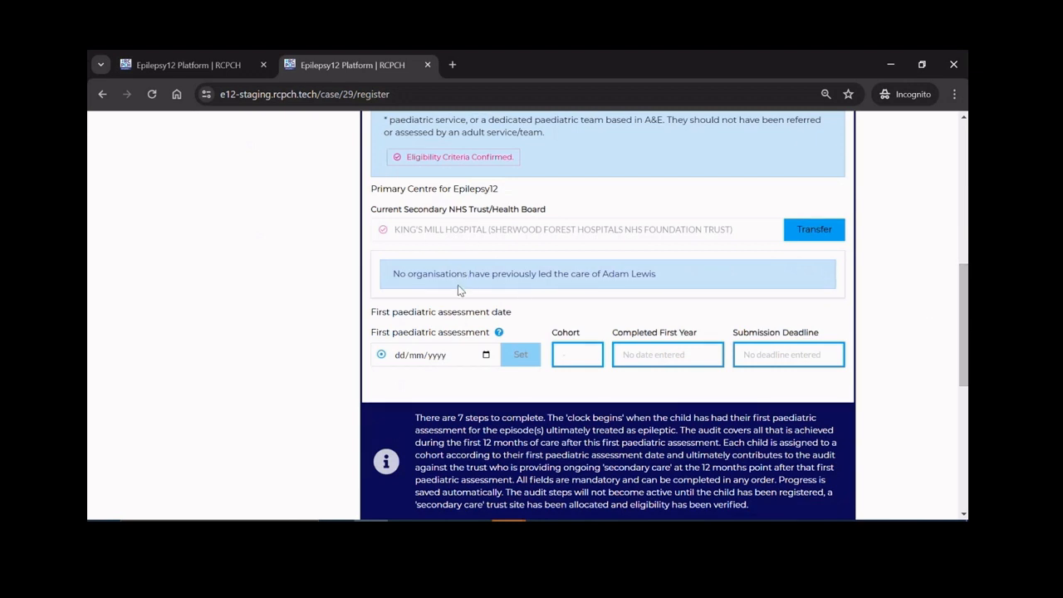
pyautogui.click(441, 356)
pyautogui.click(486, 356)
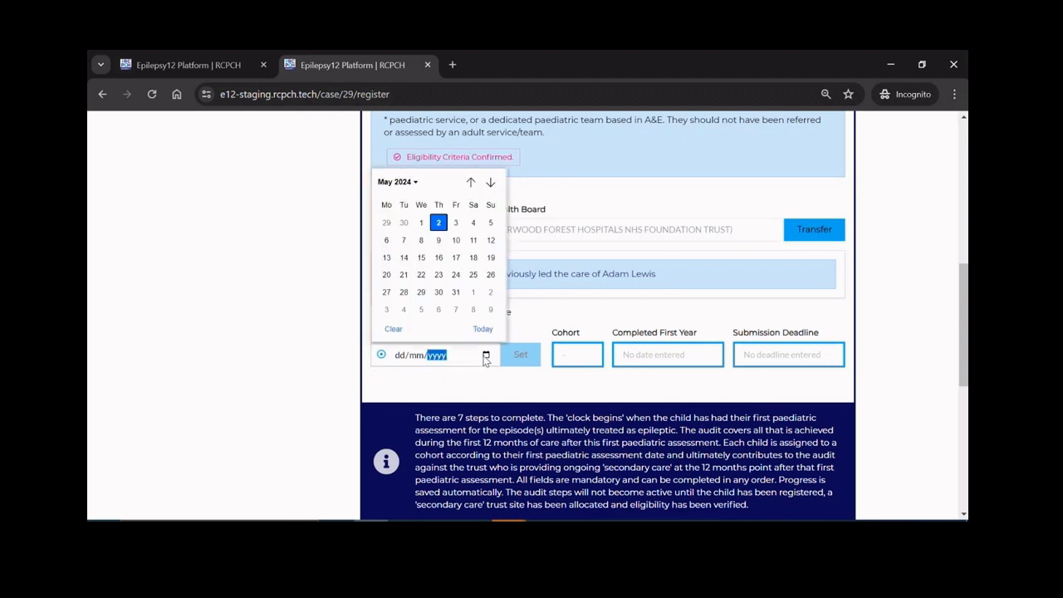
pyautogui.click(414, 184)
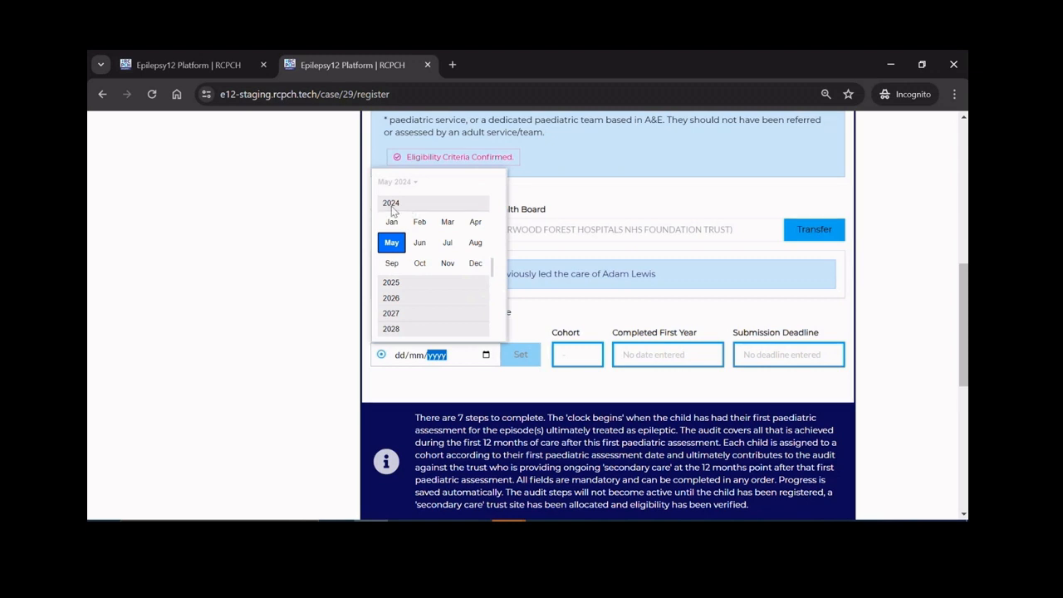
pyautogui.click(391, 222)
pyautogui.press('Right')
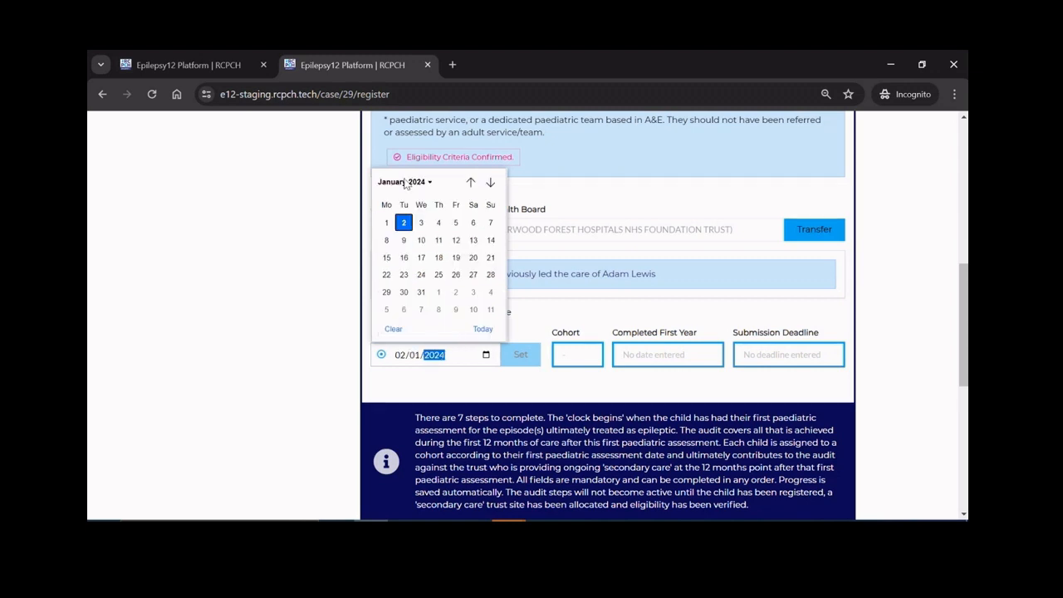
pyautogui.click(403, 222)
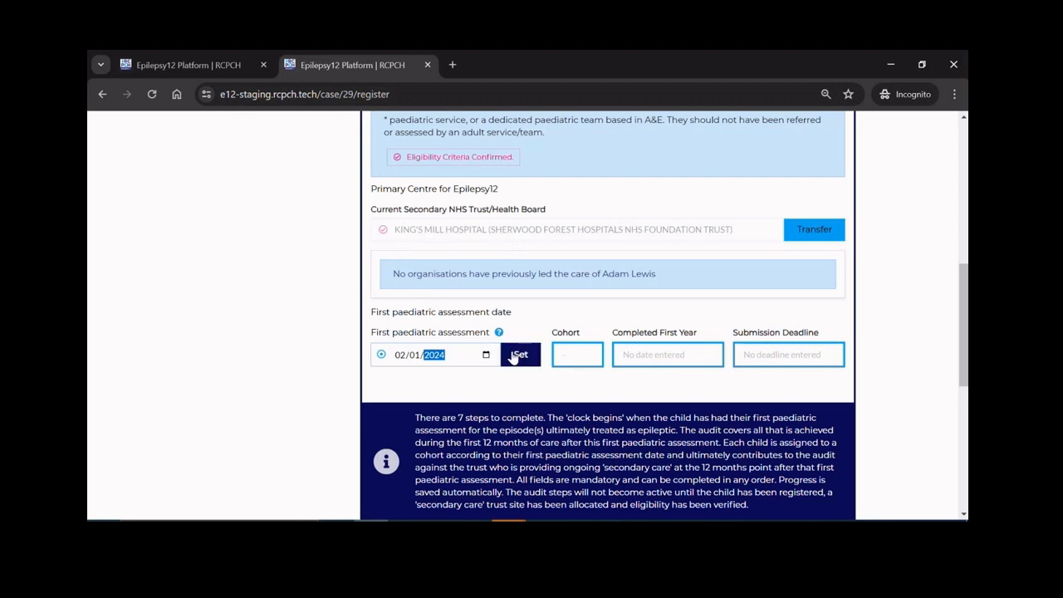
pyautogui.click(515, 356)
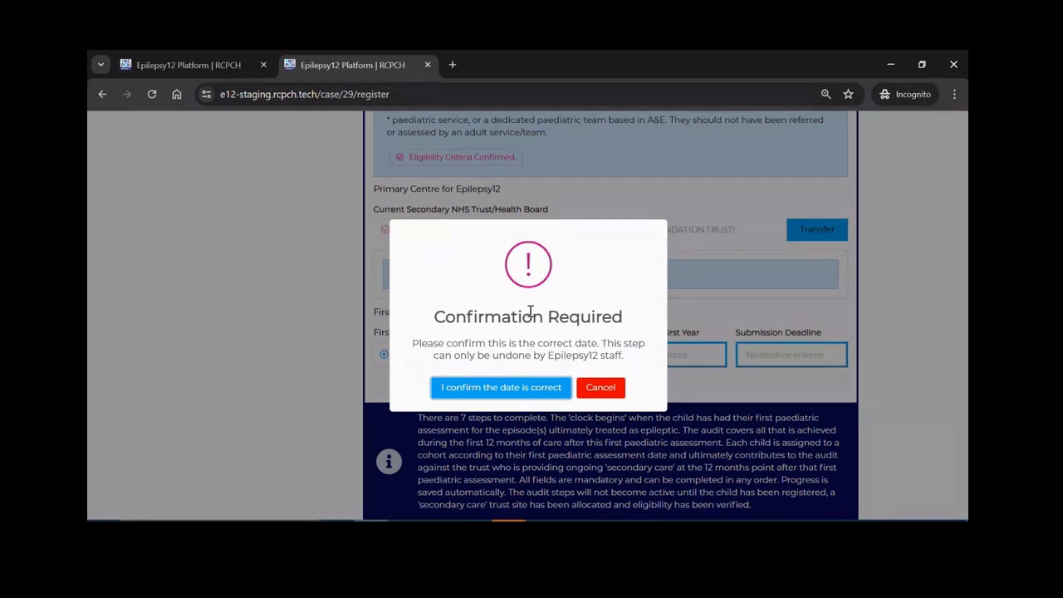
pyautogui.click(509, 388)
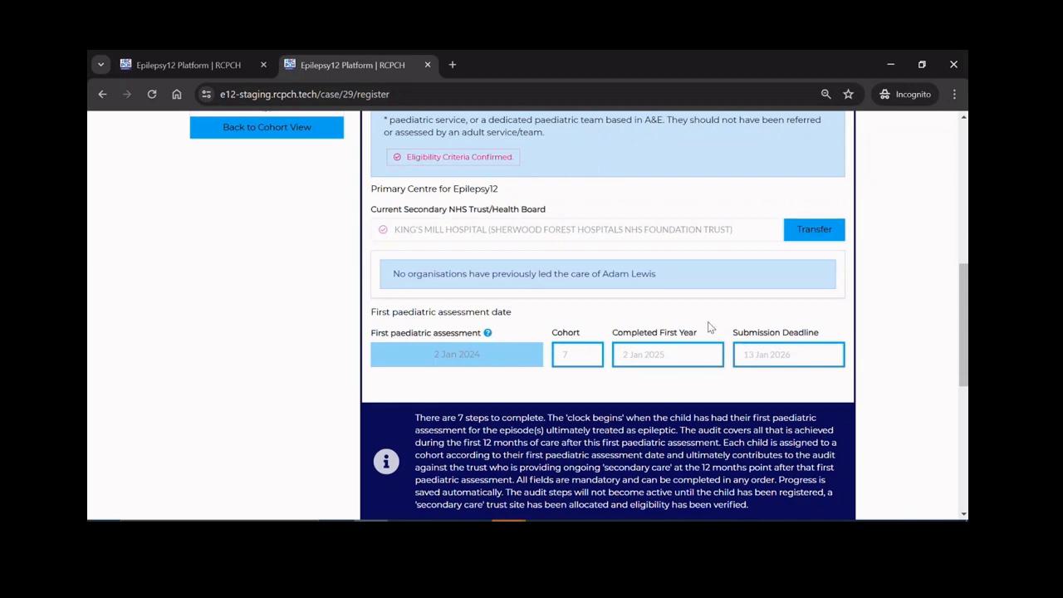
# Open the child's Multiaxial diagnosis section and add a new episode.
pyautogui.scroll(5, 710, 327)
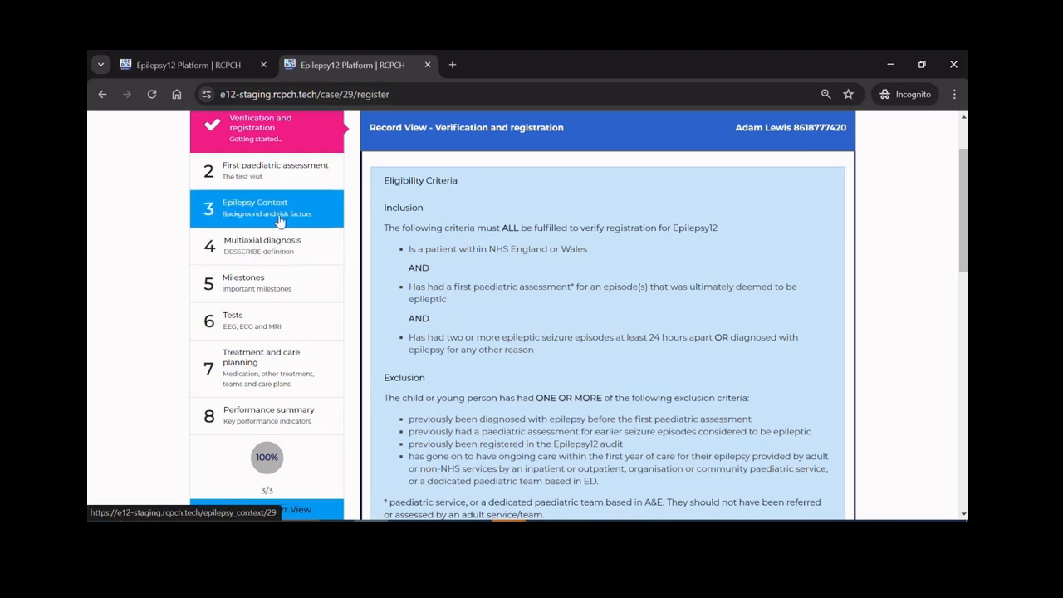
pyautogui.click(279, 249)
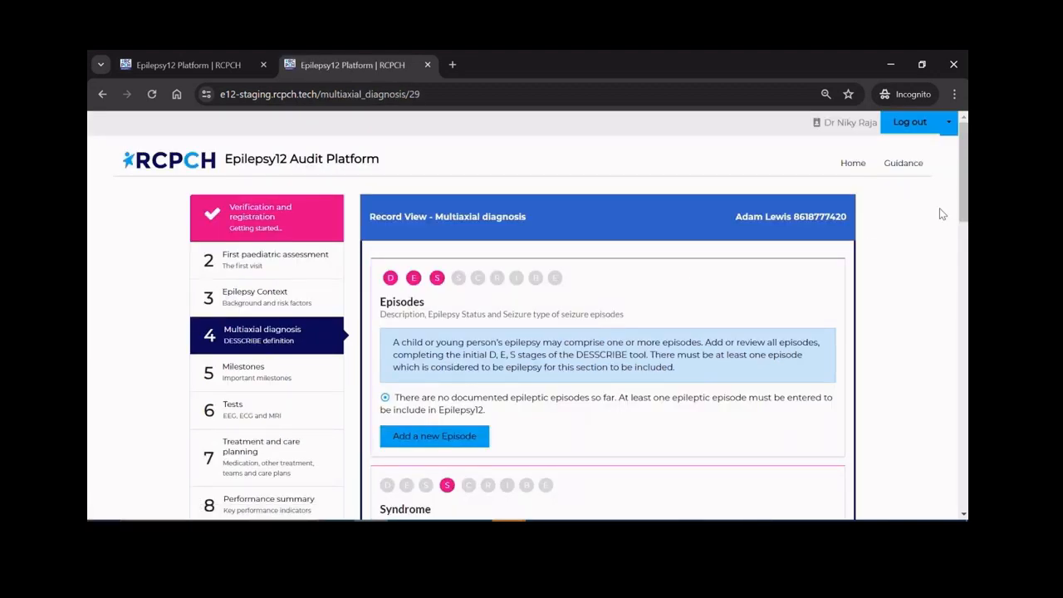
pyautogui.moveTo(966, 205); pyautogui.dragTo(967, 234)
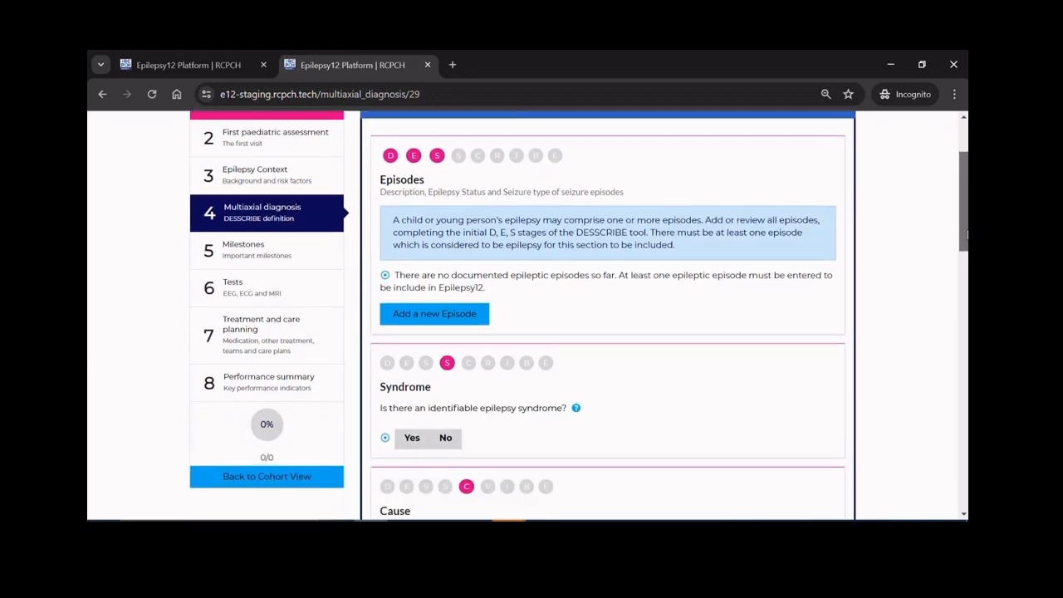
pyautogui.click(451, 318)
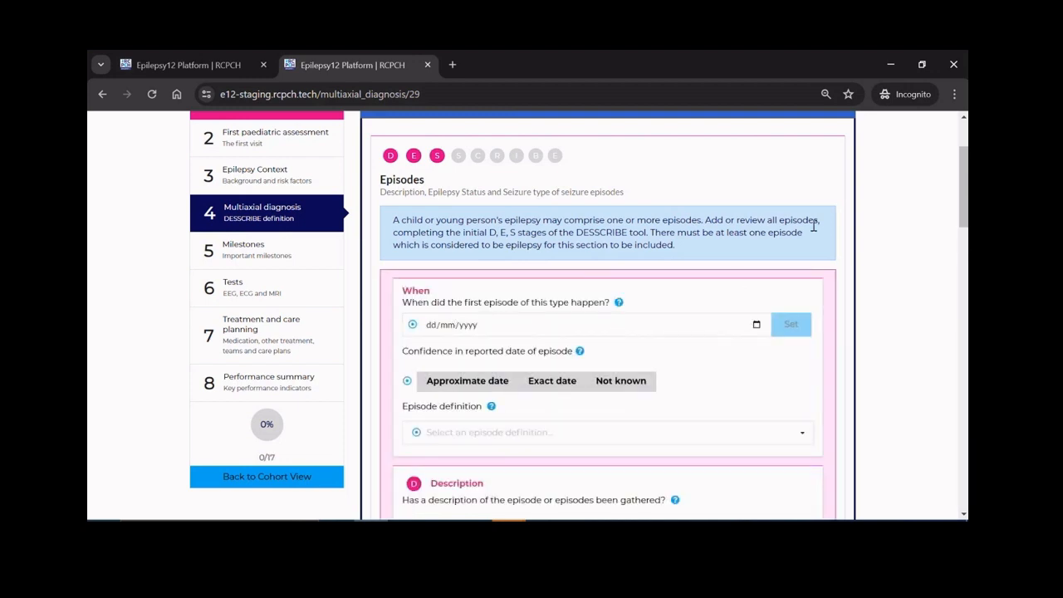
# Set the first episode's date to 02/05/2024 as an exact date, defined as "These were 2 or more episodes more than 24 hours apart".
pyautogui.moveTo(963, 215); pyautogui.dragTo(962, 247)
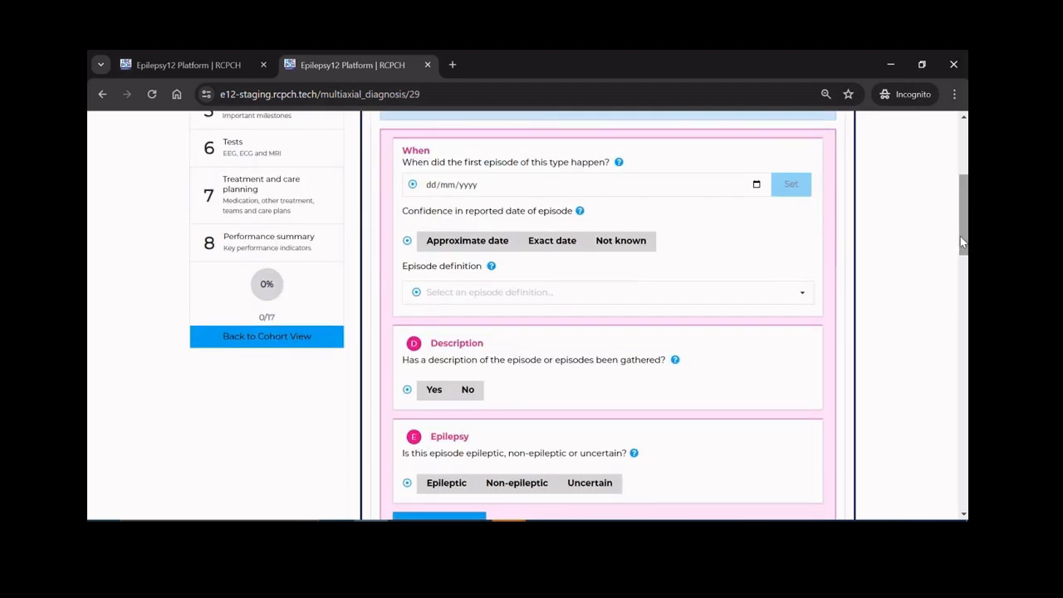
pyautogui.click(757, 184)
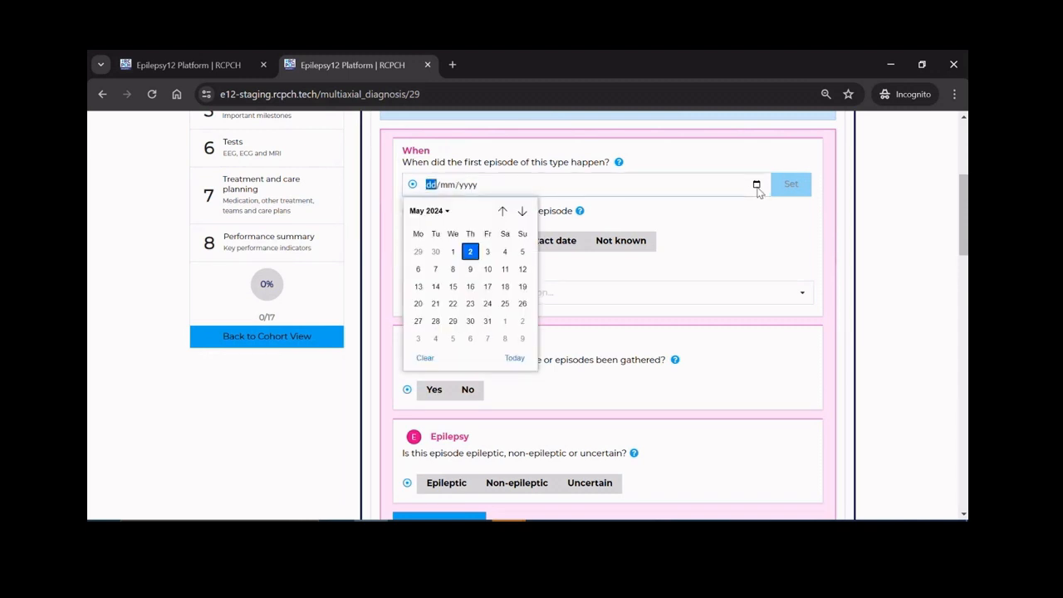
pyautogui.click(470, 250)
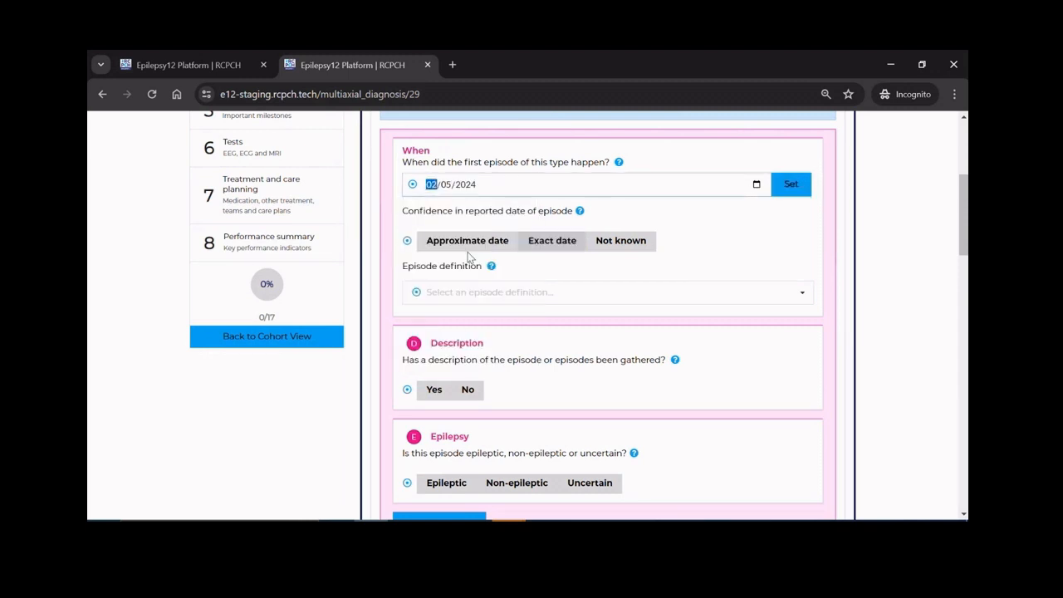
pyautogui.click(794, 189)
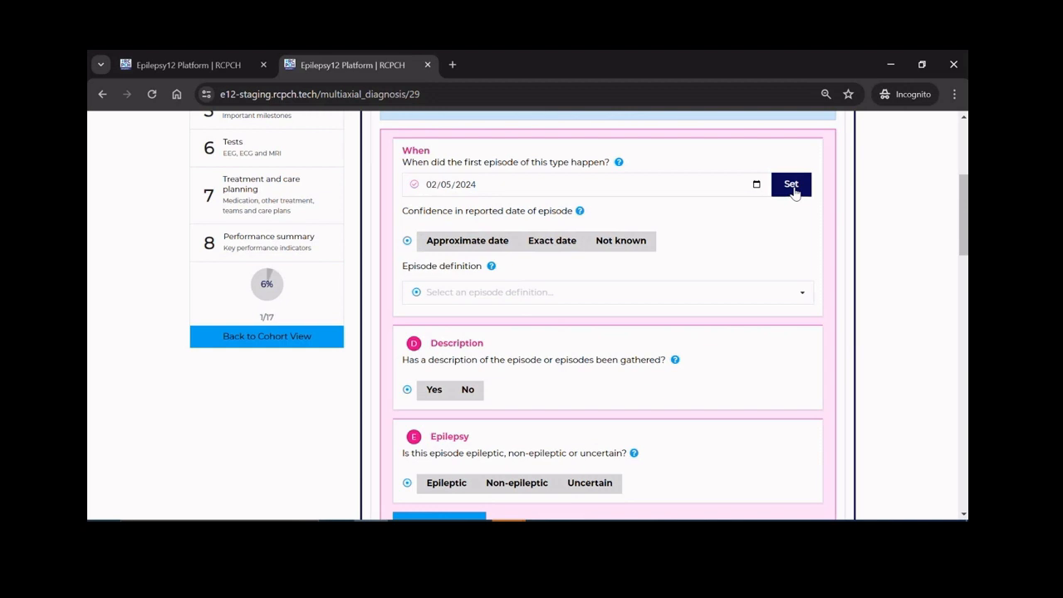
pyautogui.click(553, 241)
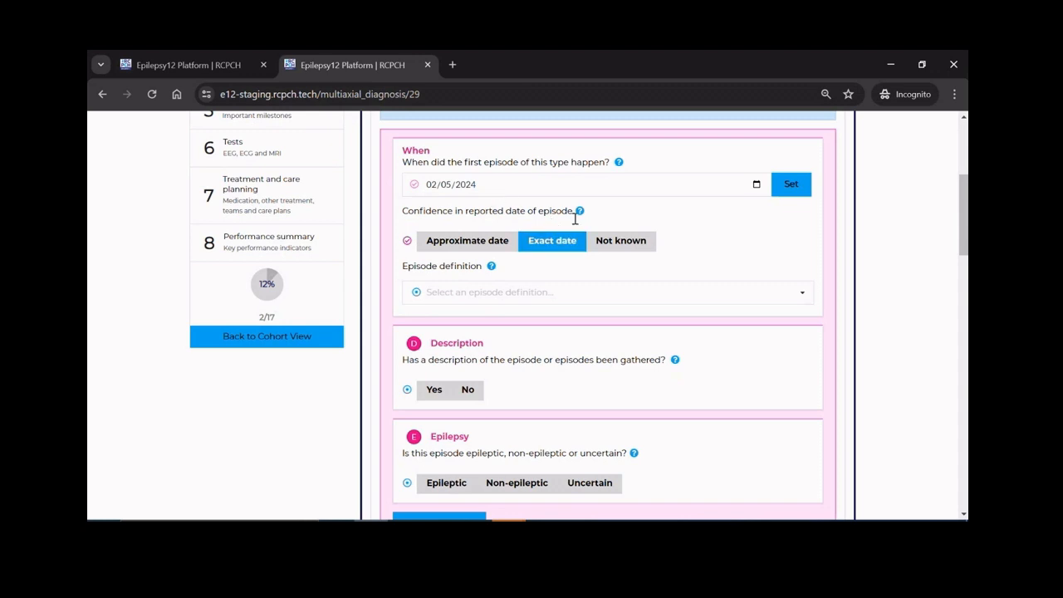
pyautogui.click(525, 291)
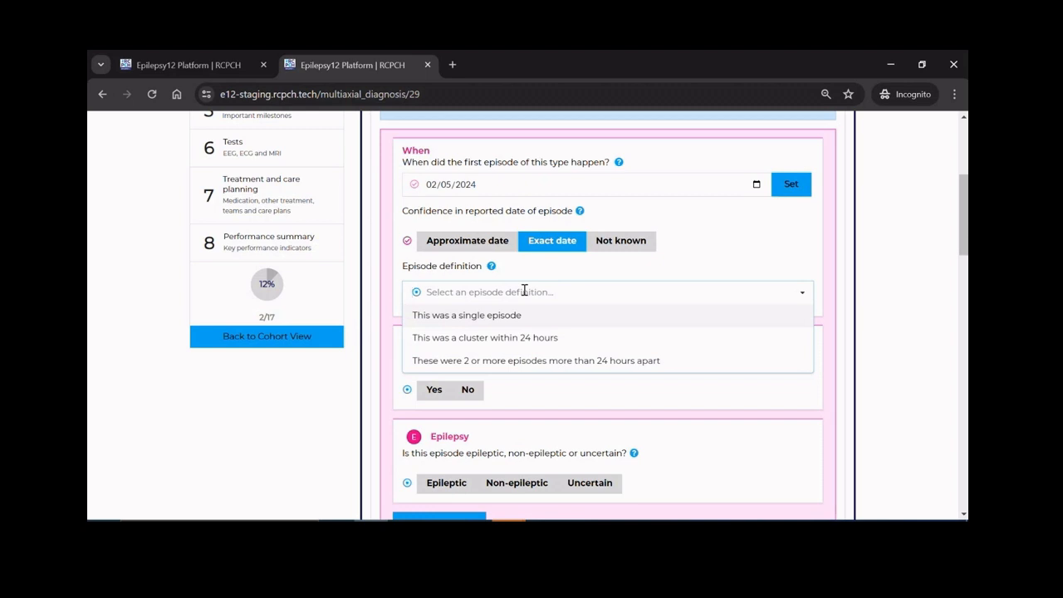
pyautogui.click(521, 362)
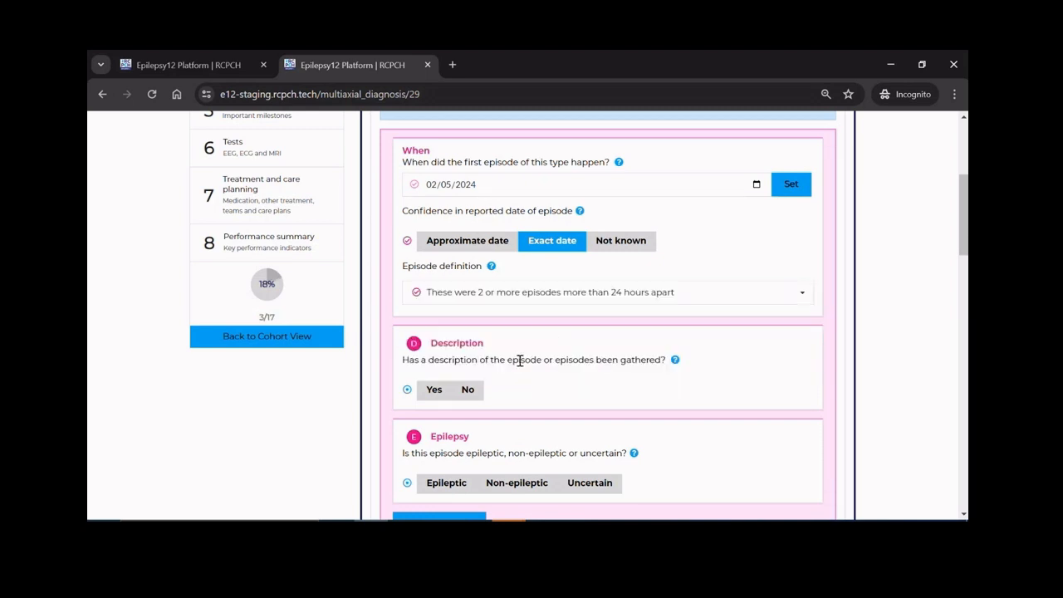
# Record that a description was gathered and enter "while walking, they felt hot, fearful and felt anxiety, and then fell down.".
pyautogui.scroll(-3, 965, 249)
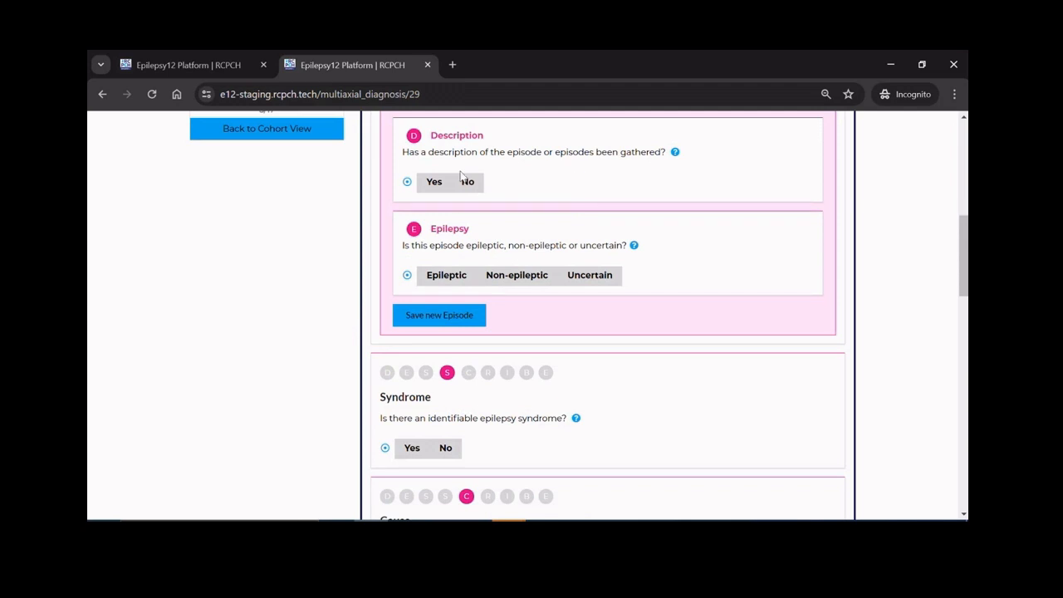
pyautogui.click(435, 182)
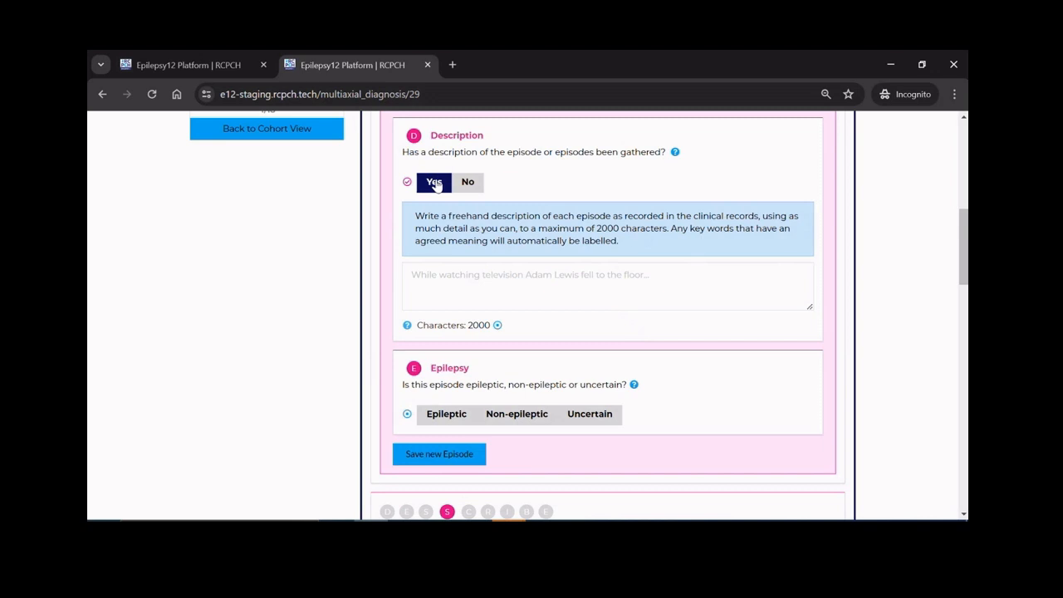
pyautogui.click(504, 275)
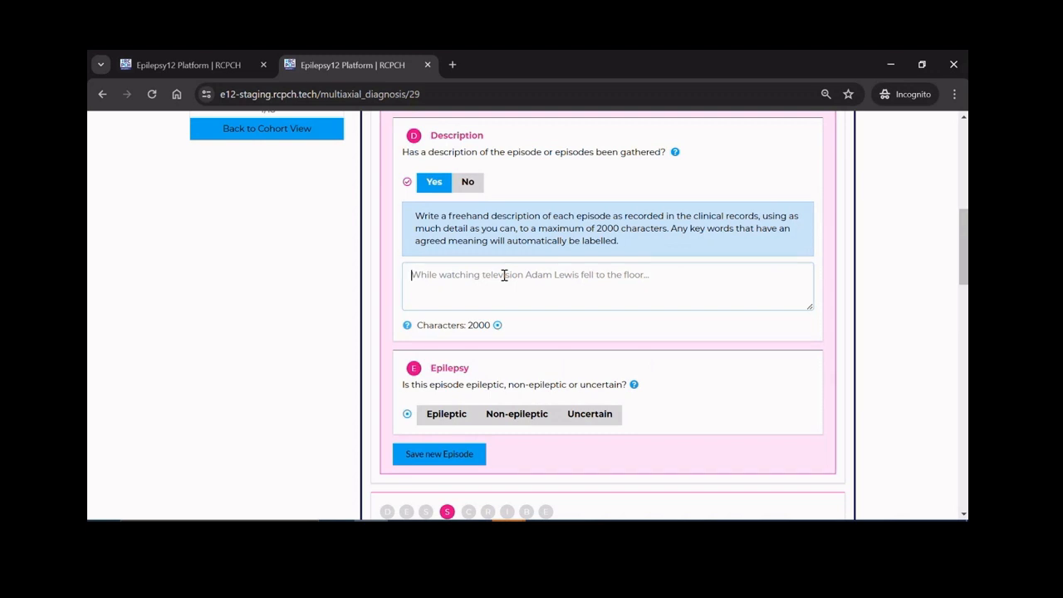
pyautogui.write('while walkin')
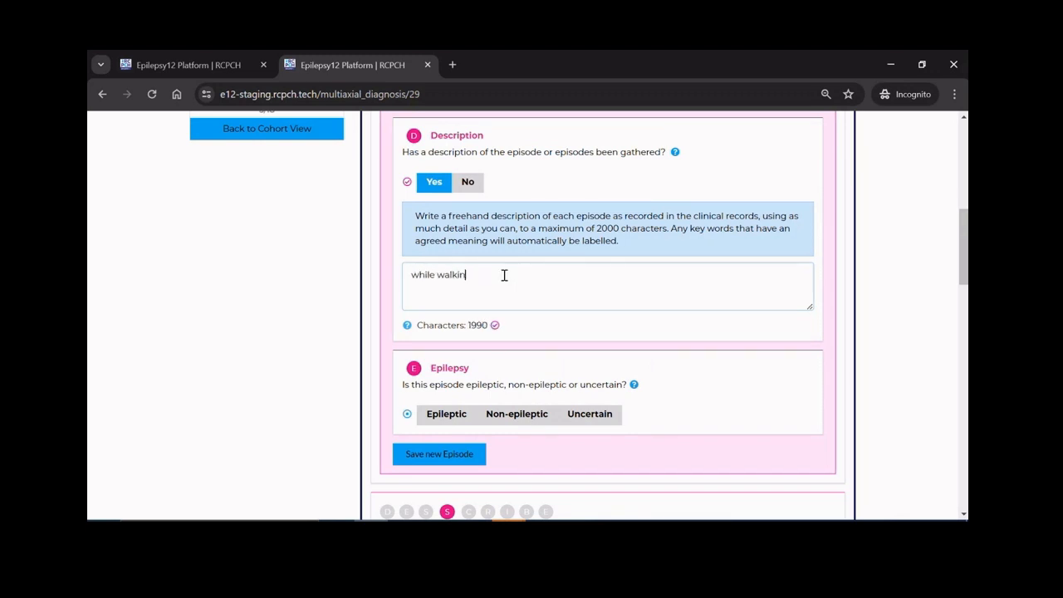
pyautogui.write('g, ')
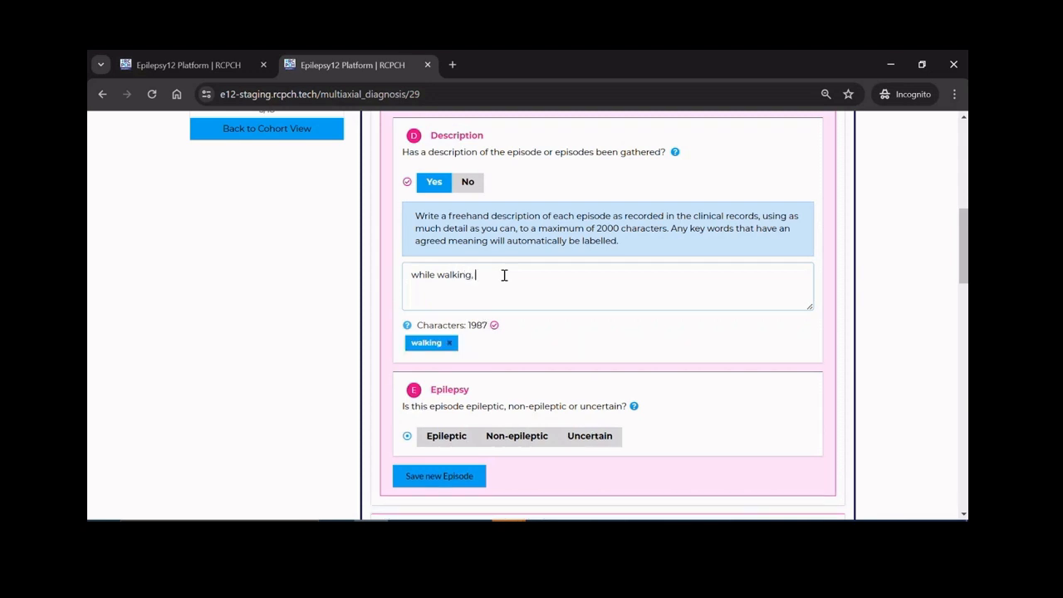
pyautogui.write('they felt hot, fearful an dfelt')
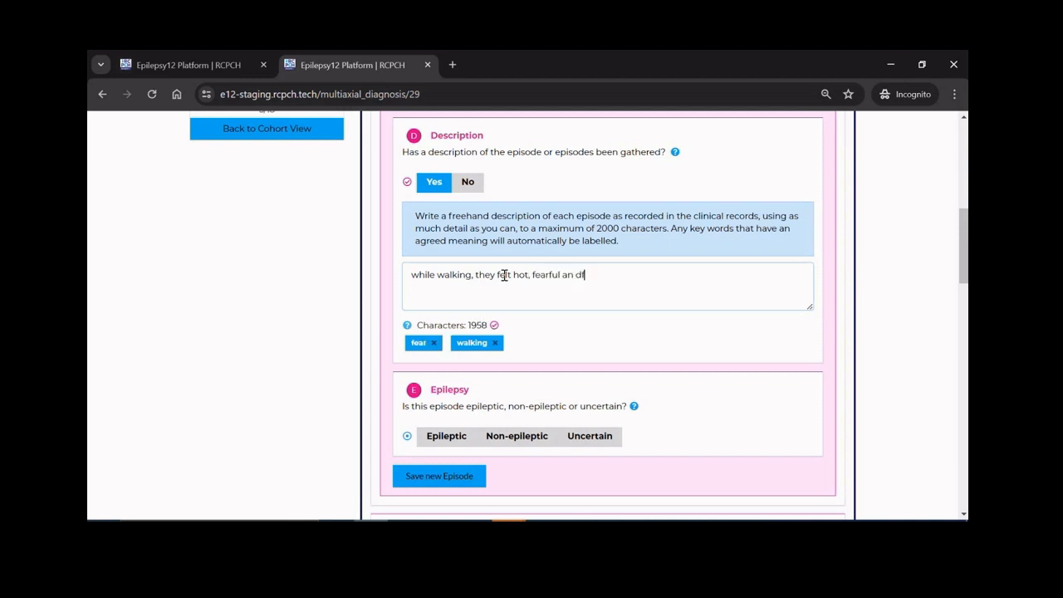
pyautogui.press('BackSpace')
pyautogui.press('BackSpace')
pyautogui.press('BackSpace')
pyautogui.press('BackSpace')
pyautogui.press('BackSpace')
pyautogui.press('BackSpace')
pyautogui.write('d felt anxiety')
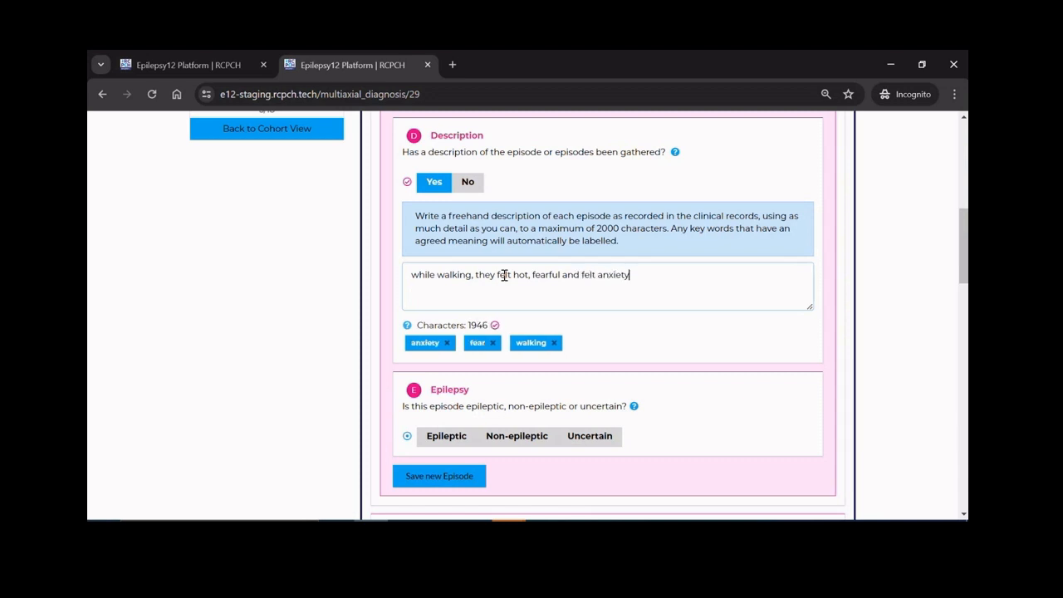
pyautogui.write(', and then fell down. ')
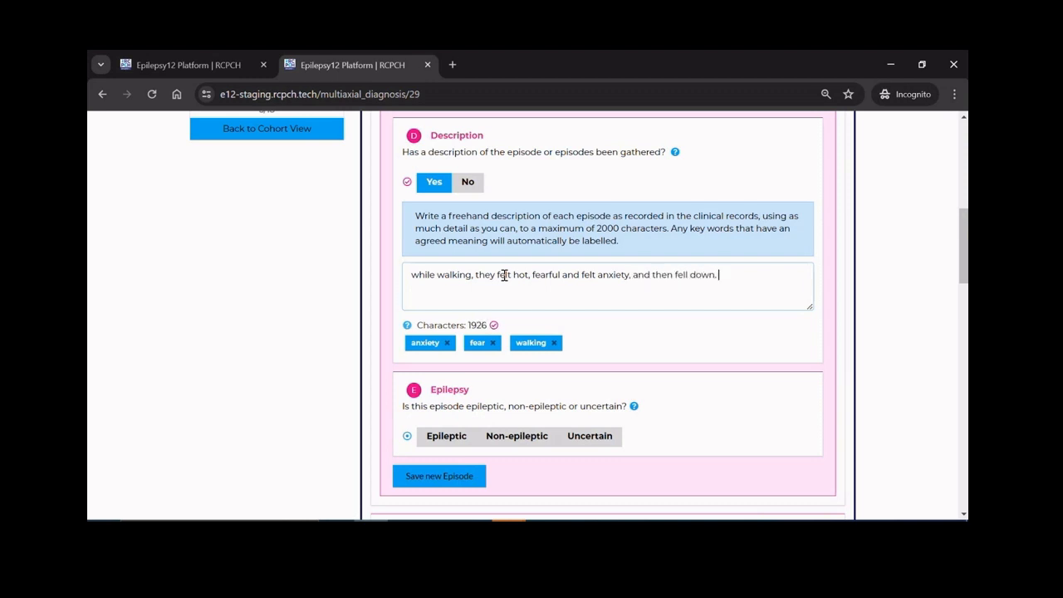
# Append "Afterwards, memeory impairement" to the episode description.
pyautogui.write('Afterwards , memeory impairemnet')
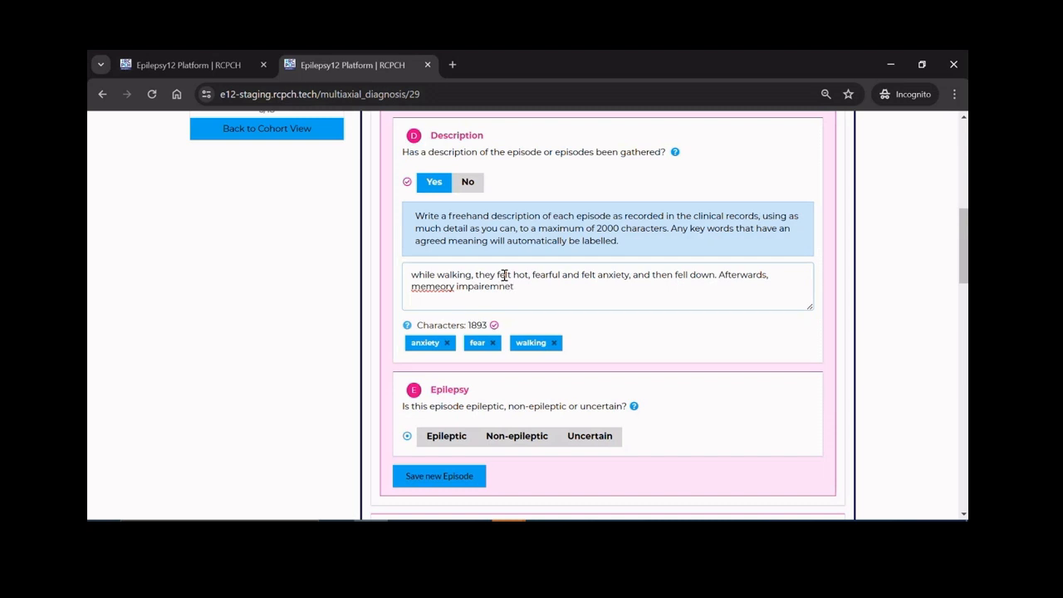
pyautogui.press('BackSpace')
pyautogui.press('BackSpace')
pyautogui.press('BackSpace')
pyautogui.write('ent')
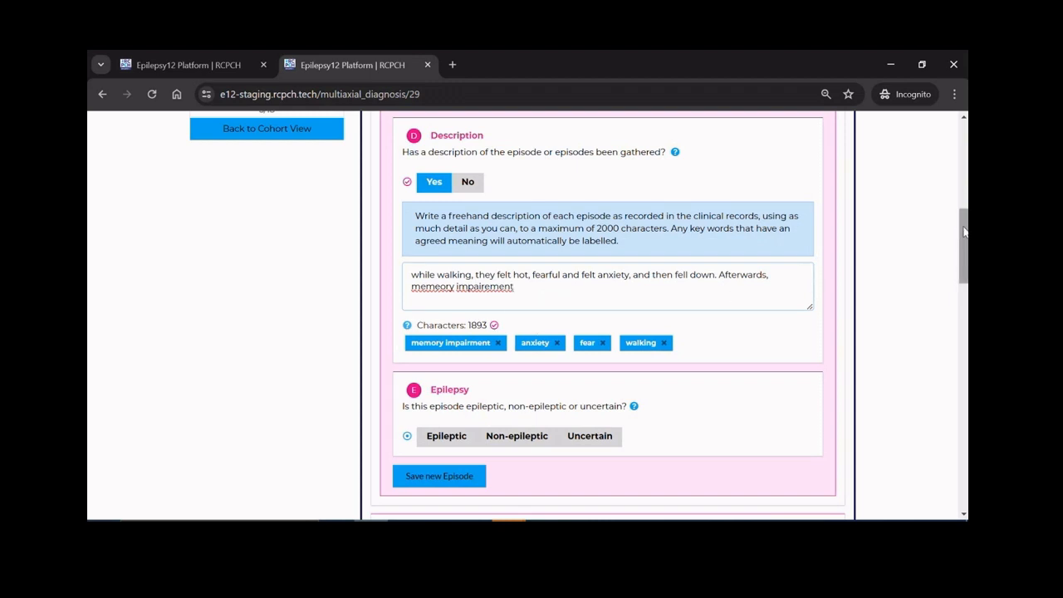
# Save the new episode and check its completion indicator in the episodes table.
pyautogui.moveTo(964, 232); pyautogui.dragTo(964, 239)
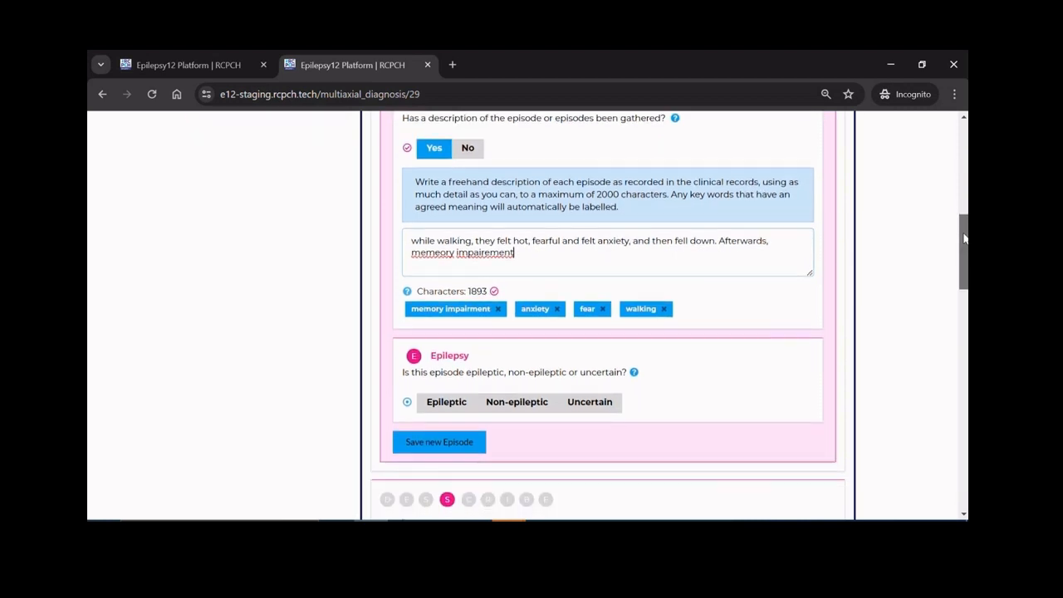
pyautogui.click(471, 446)
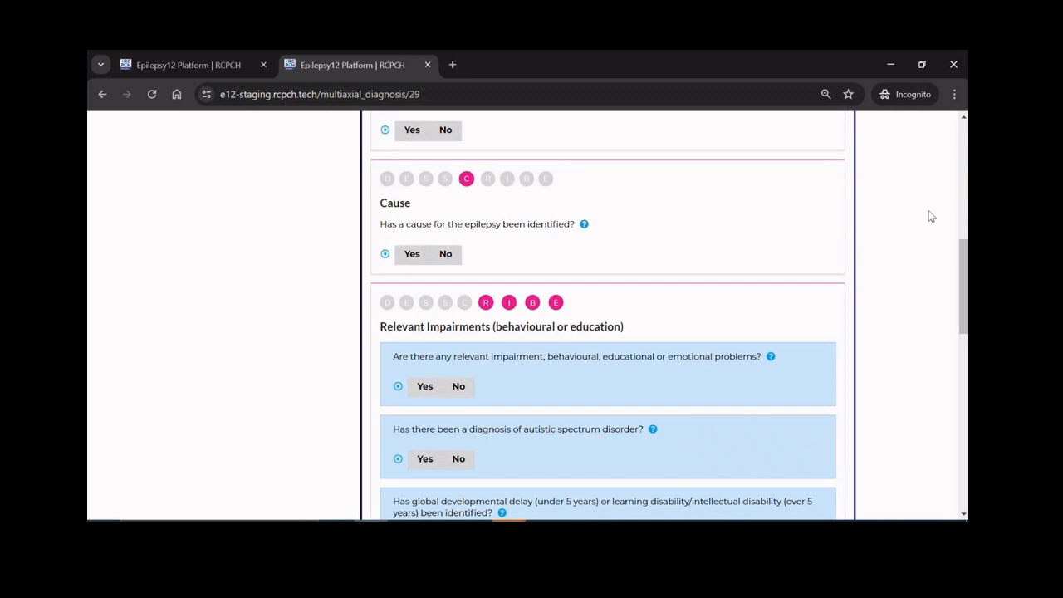
pyautogui.moveTo(965, 270); pyautogui.dragTo(964, 191)
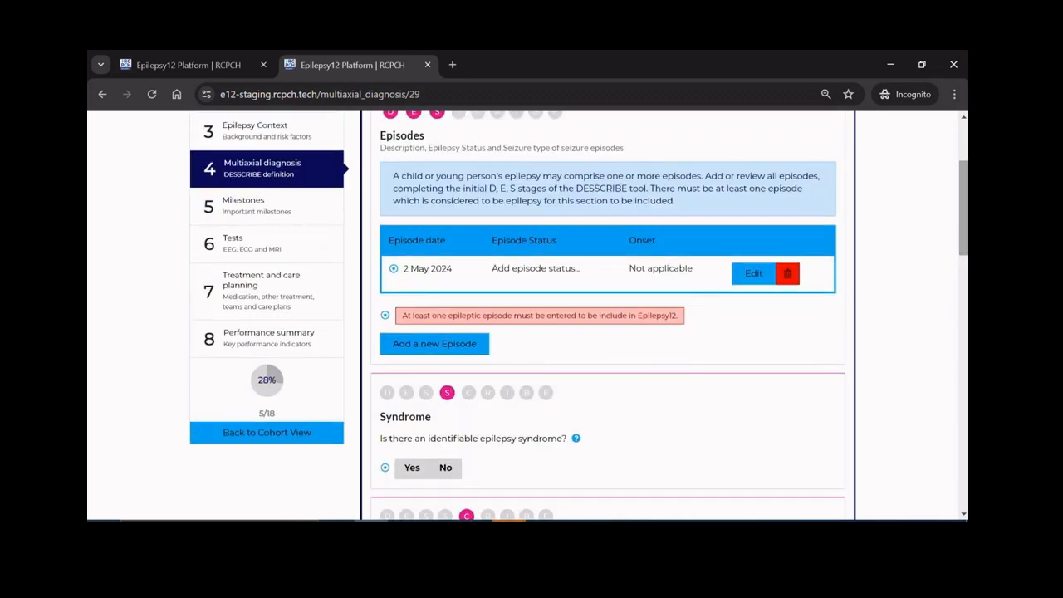
pyautogui.moveTo(395, 270)
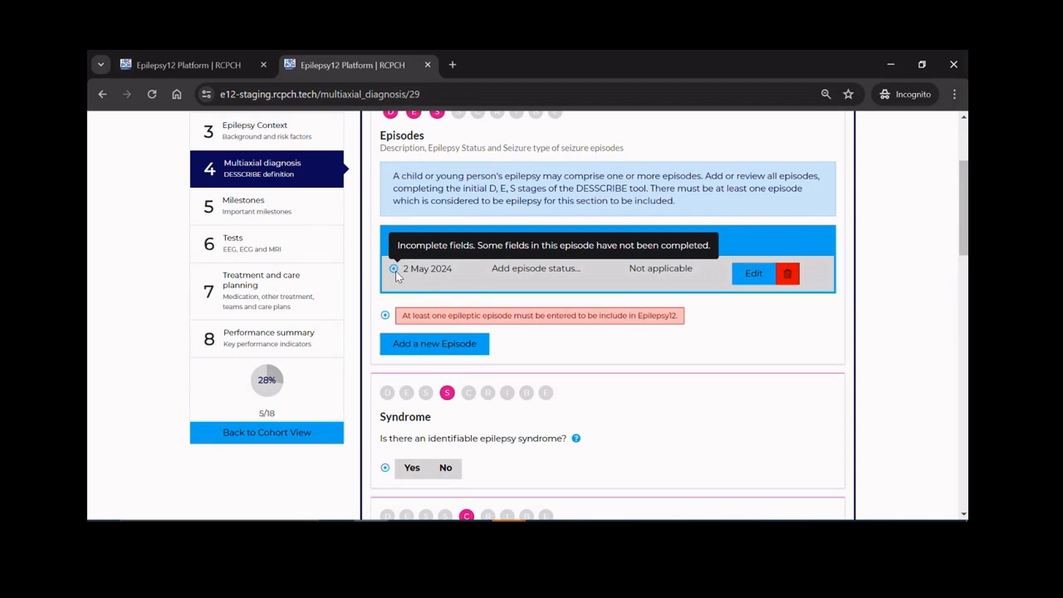
# Reopen the 2 May 2024 episode for editing and classify it as Epileptic.
pyautogui.click(753, 276)
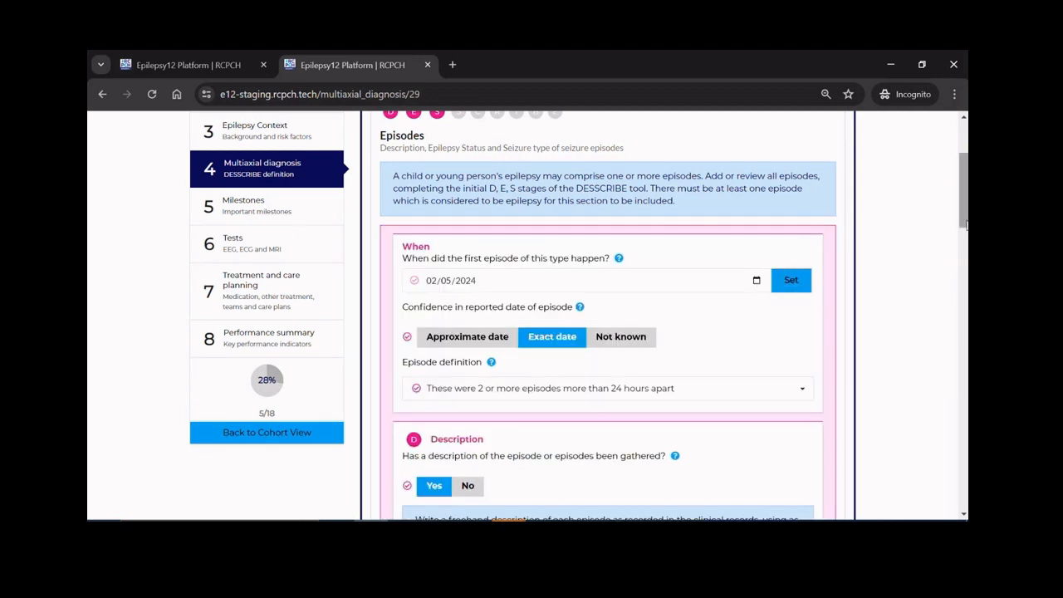
pyautogui.moveTo(963, 215); pyautogui.dragTo(963, 302)
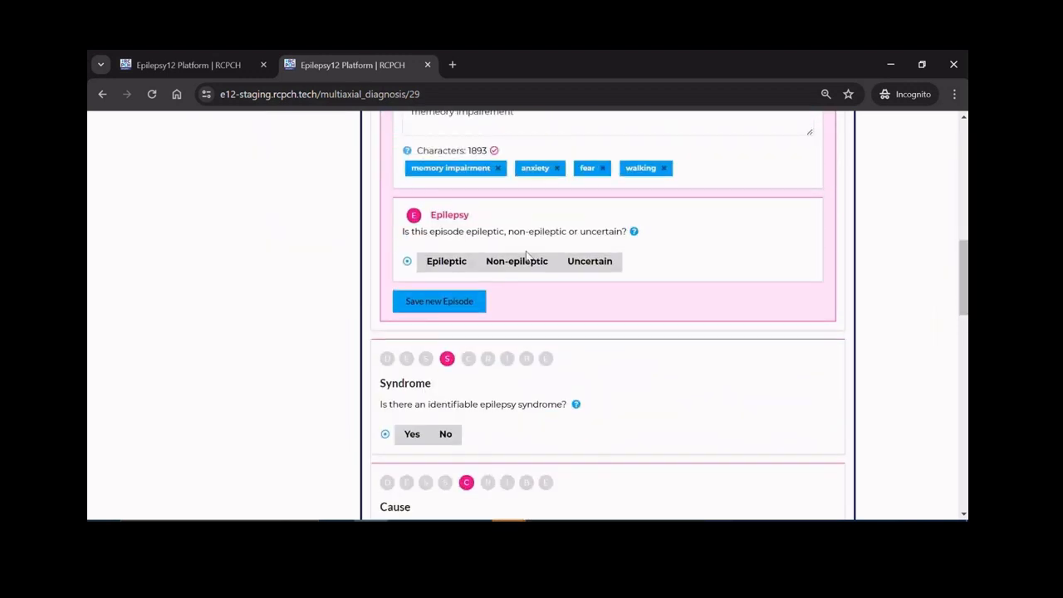
pyautogui.click(434, 259)
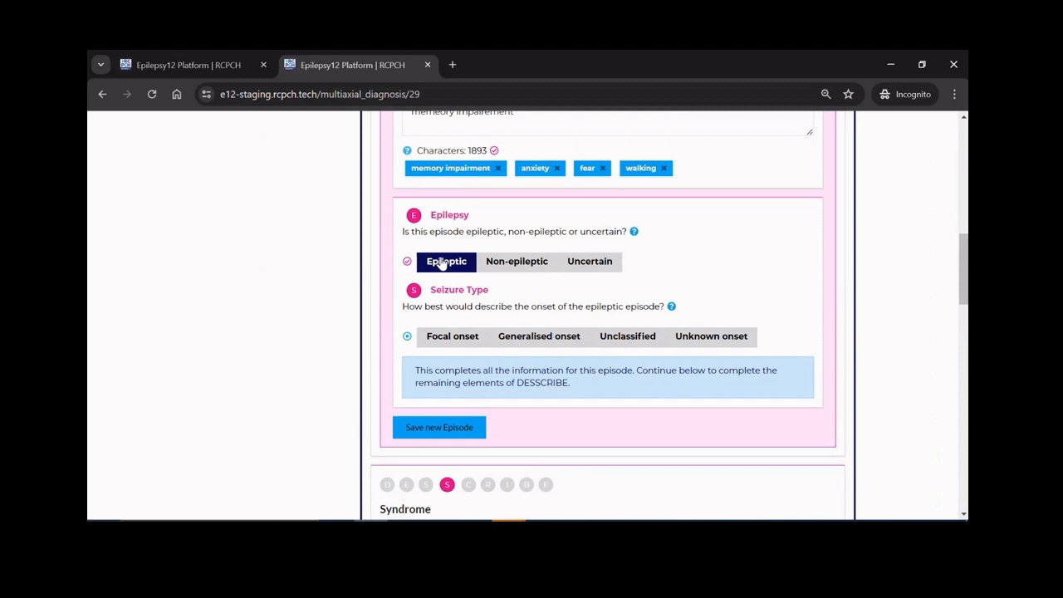
# Classify the episode as focal onset with Right laterality, Clonic, Gelastic and Centrotemporal features, and save it.
pyautogui.click(479, 339)
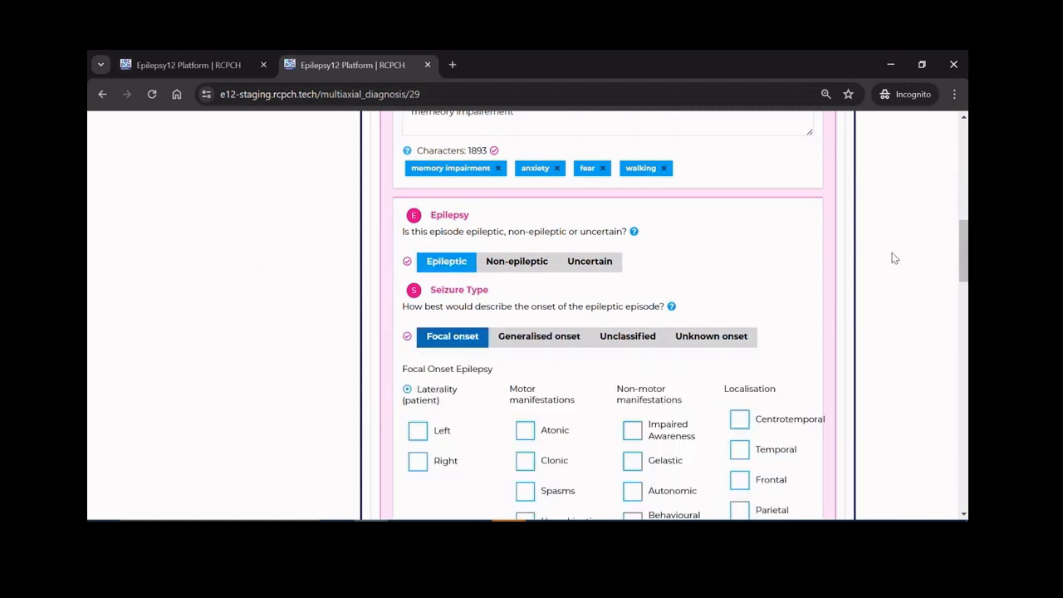
pyautogui.scroll(-2, 959, 246)
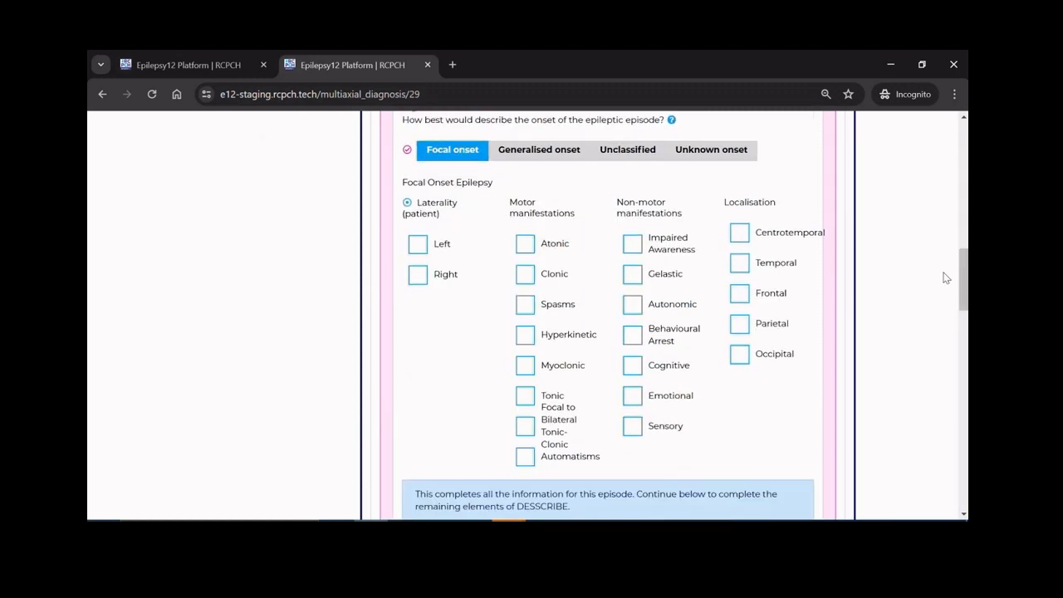
pyautogui.click(416, 276)
pyautogui.click(526, 275)
pyautogui.click(632, 275)
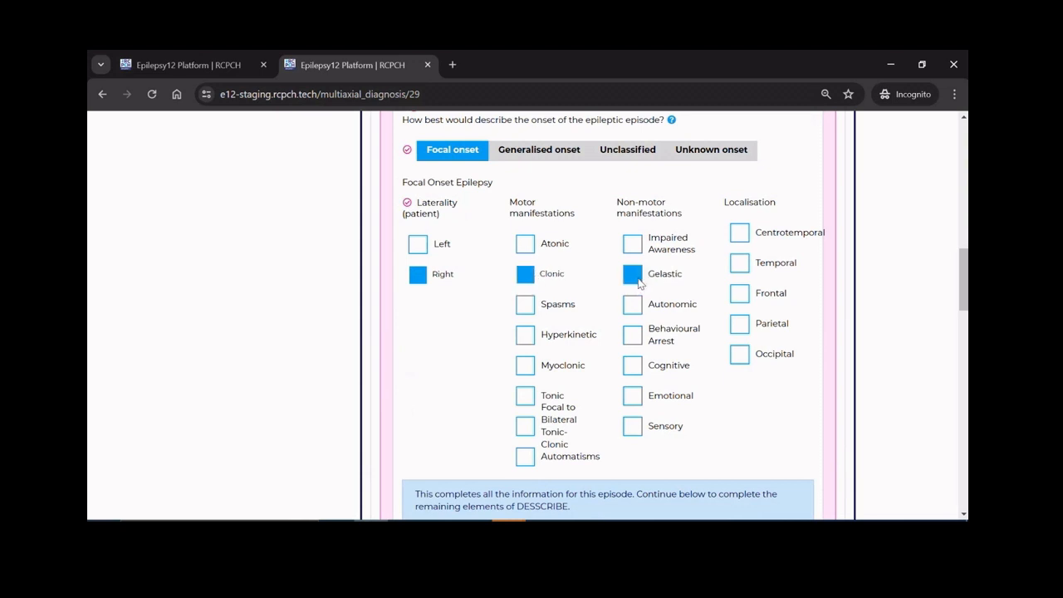
pyautogui.click(746, 239)
pyautogui.scroll(-3, 961, 279)
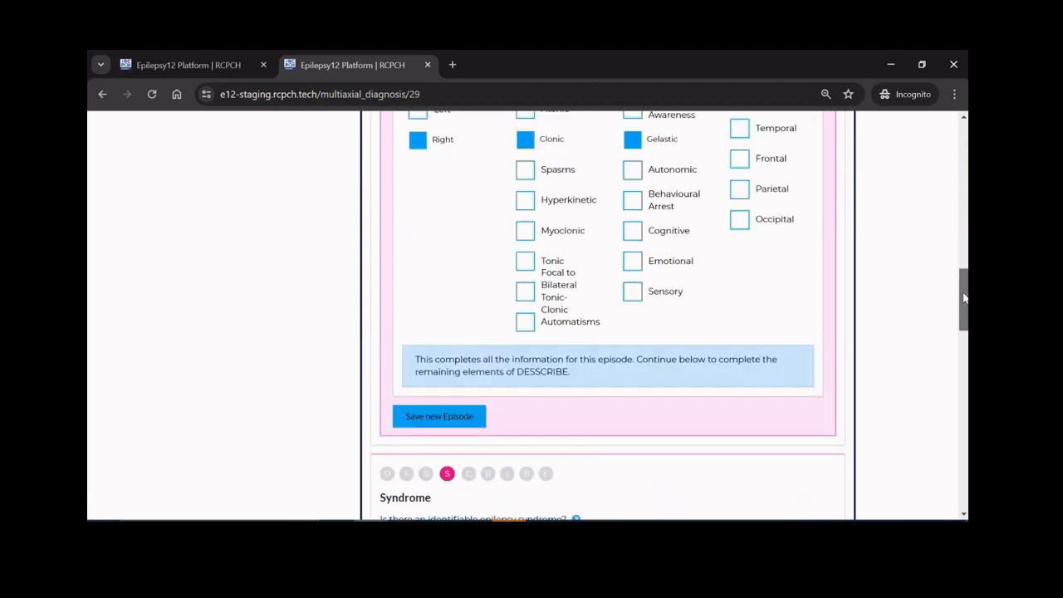
pyautogui.click(444, 323)
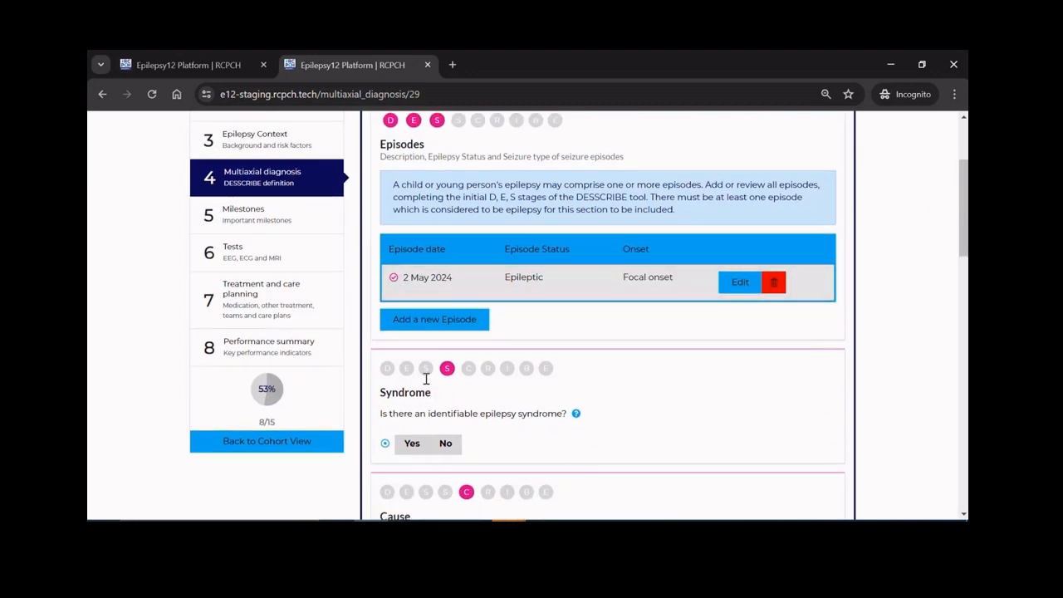
# Review the Syndrome, Cause and Relevant Impairments questions of the multiaxial diagnosis.
pyautogui.moveTo(387, 448)
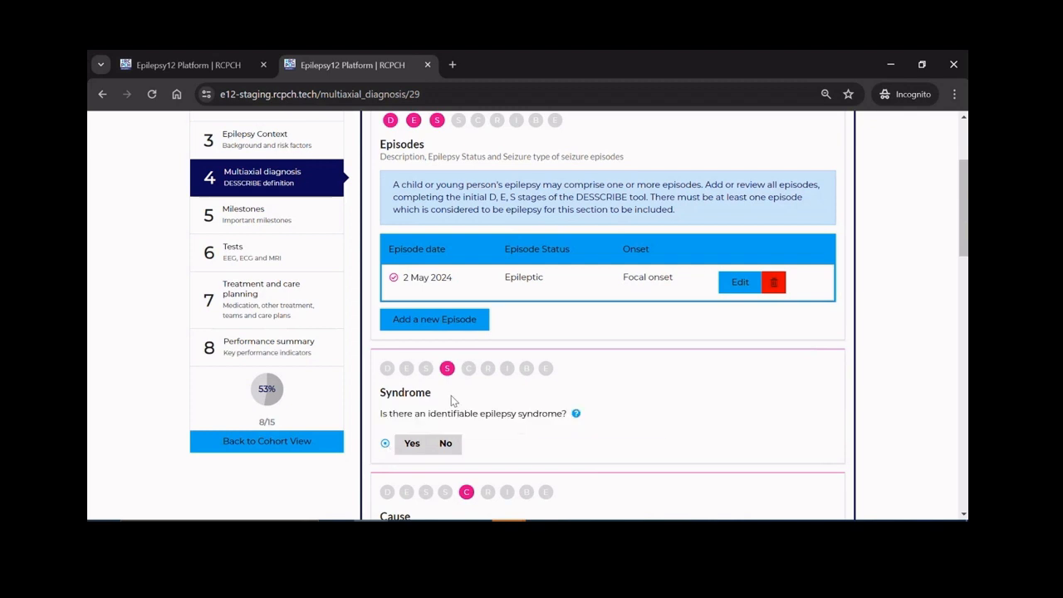
pyautogui.scroll(-1, 479, 380)
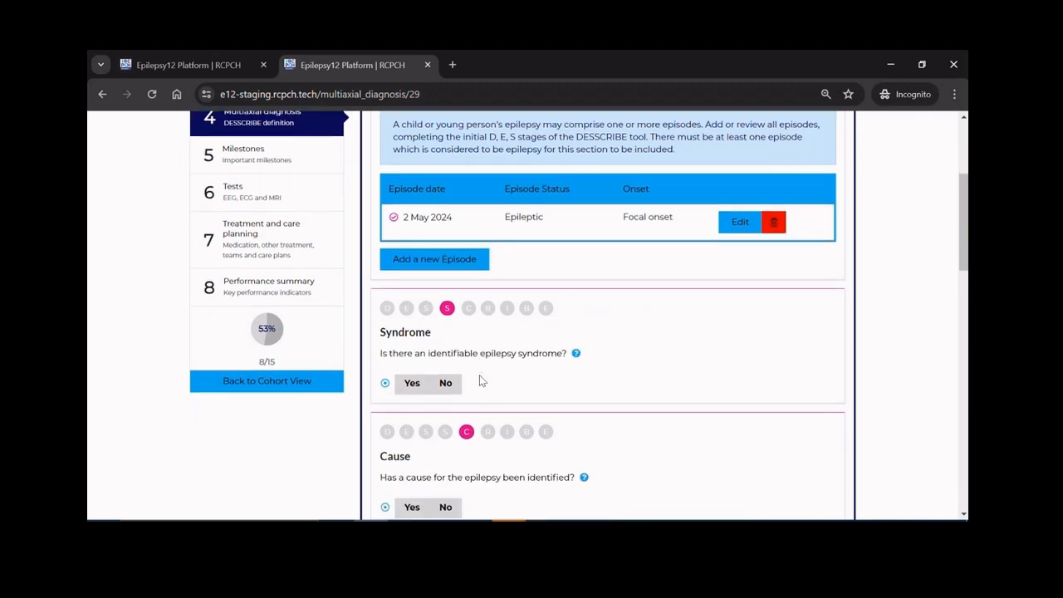
pyautogui.scroll(-2, 479, 380)
pyautogui.scroll(-1, 479, 380)
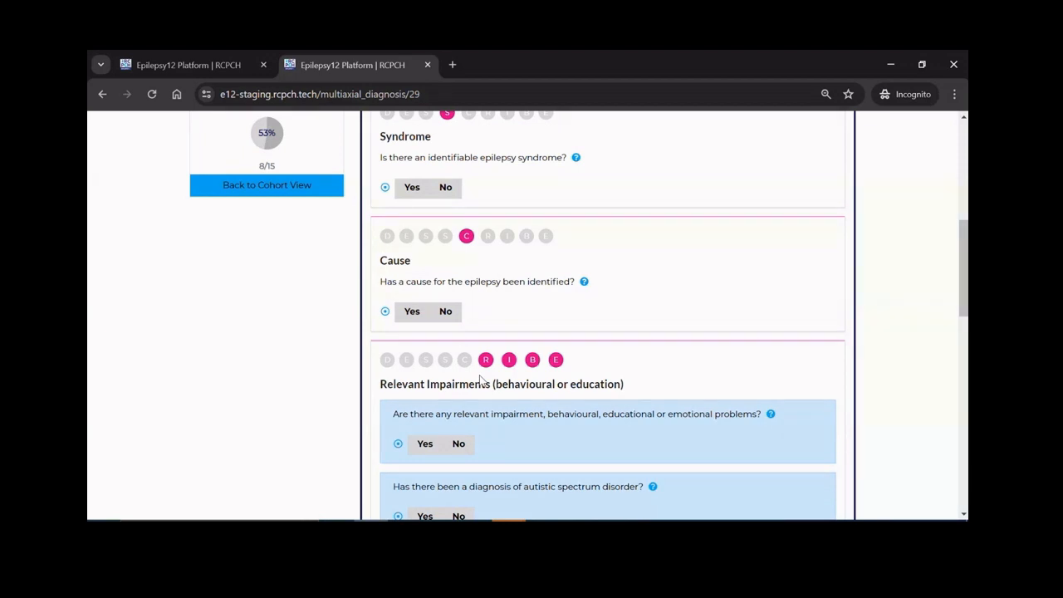
pyautogui.scroll(4, 480, 378)
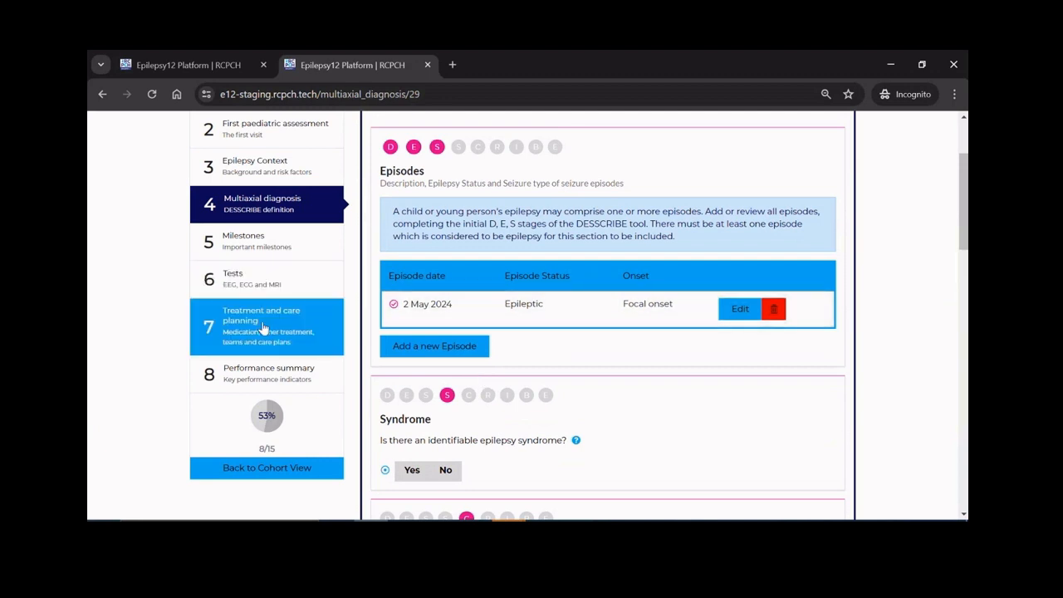
# Go to the Milestones section and record a referral to a consultant paediatrician with expertise in epilepsies, dated 02/04/2024.
pyautogui.click(285, 242)
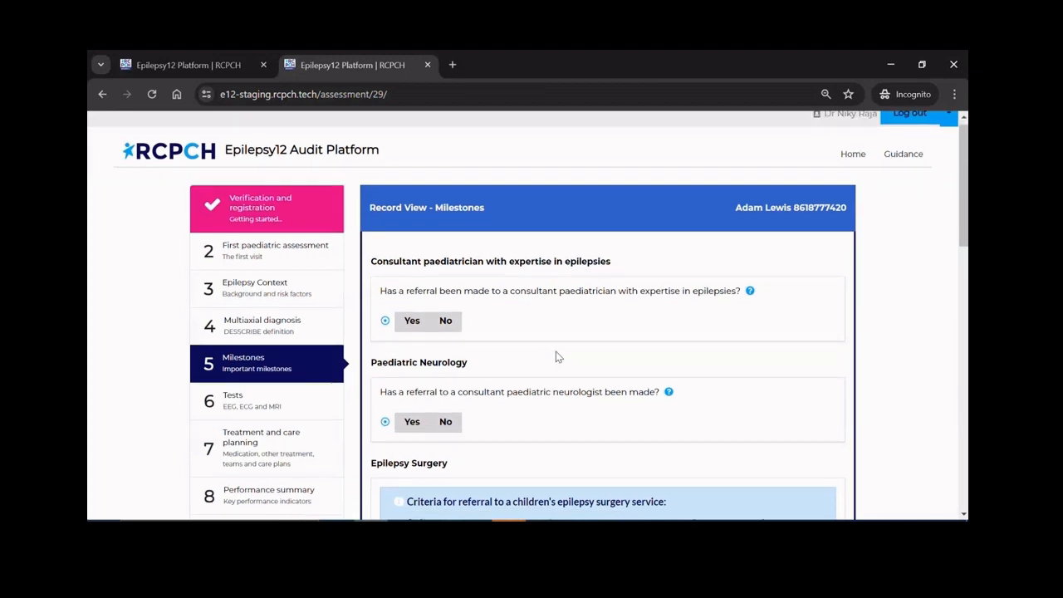
pyautogui.scroll(-1, 557, 353)
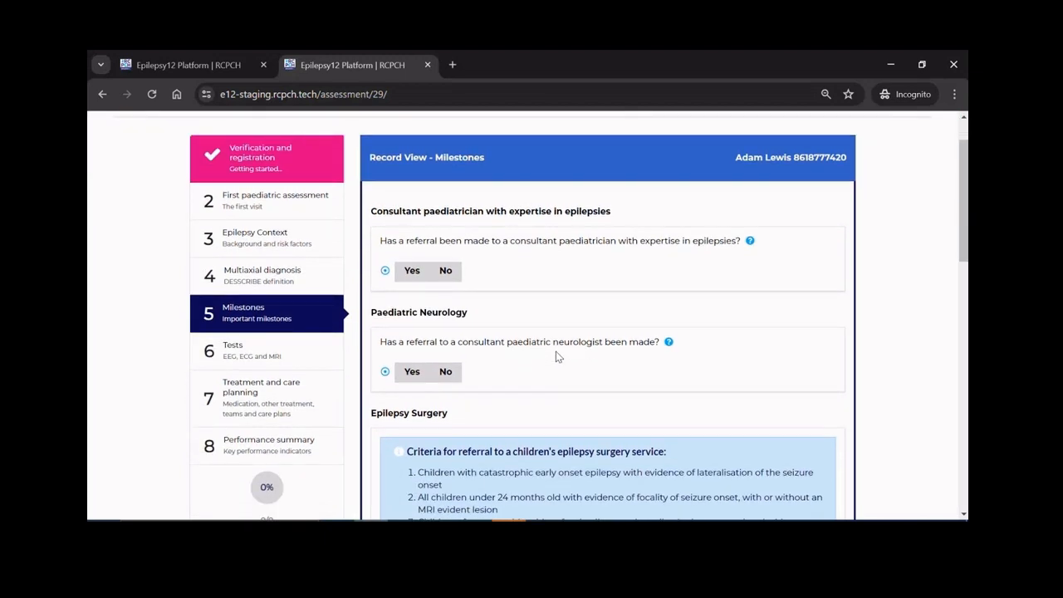
pyautogui.scroll(-1, 556, 351)
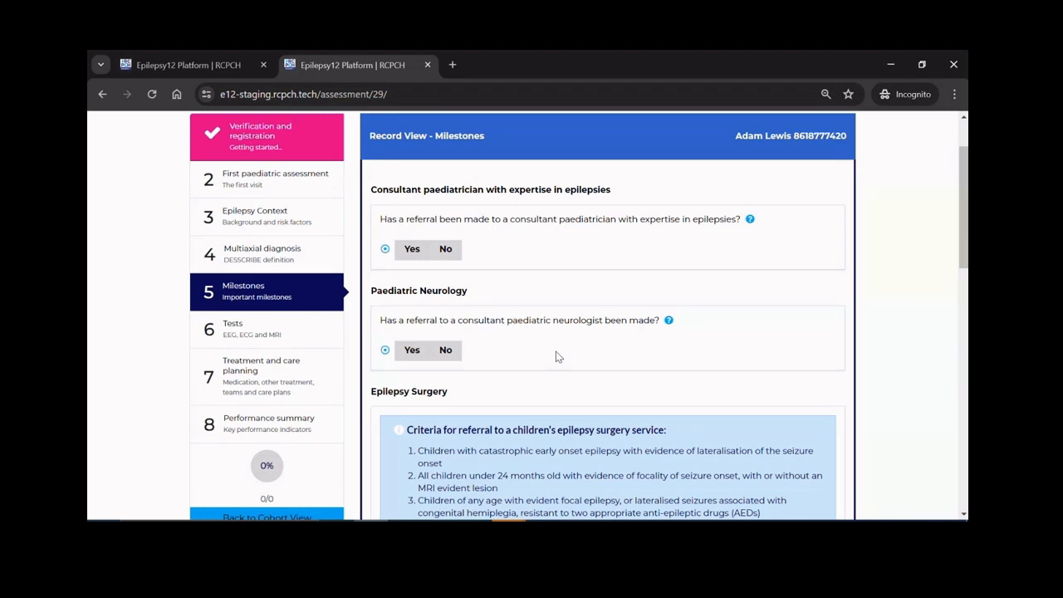
pyautogui.click(413, 249)
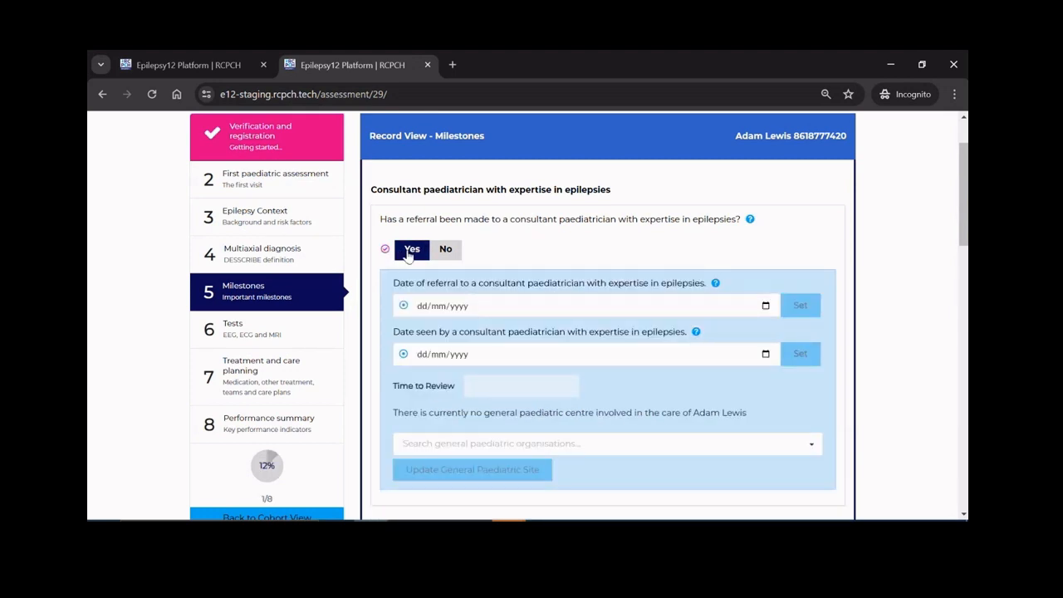
pyautogui.click(766, 306)
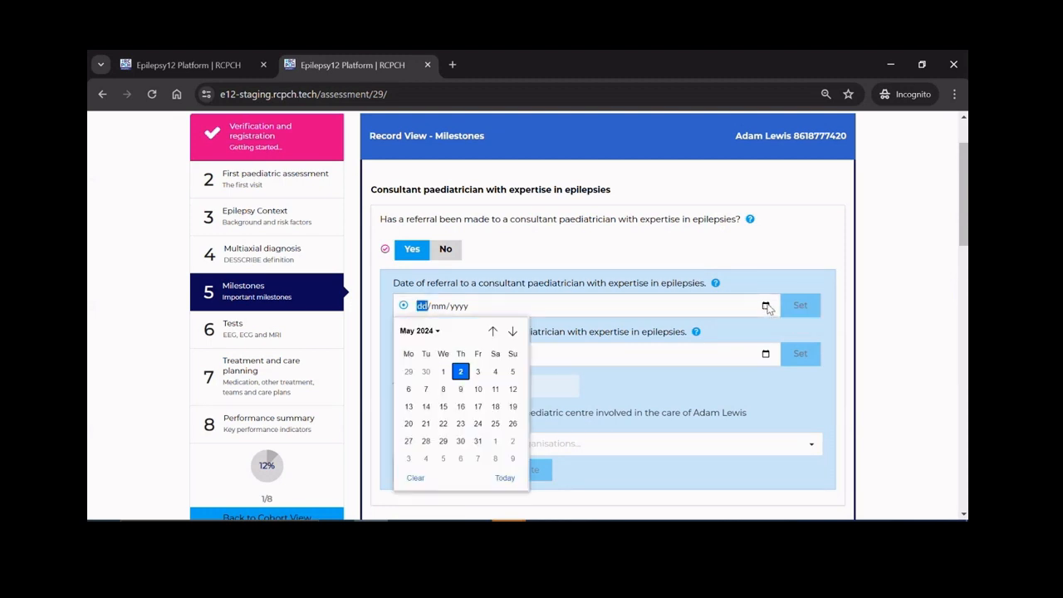
pyautogui.click(493, 332)
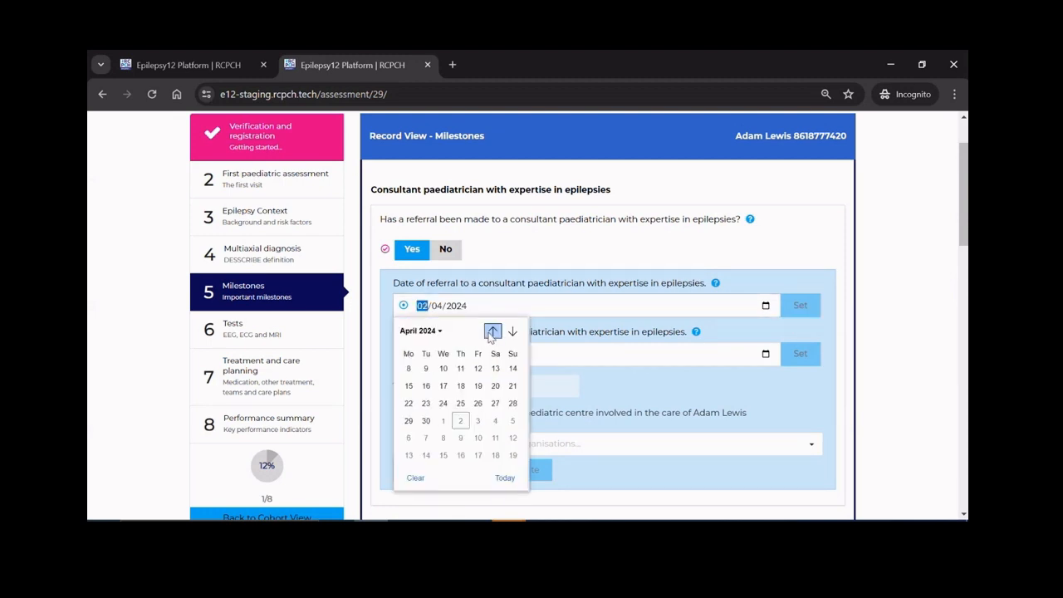
pyautogui.click(425, 369)
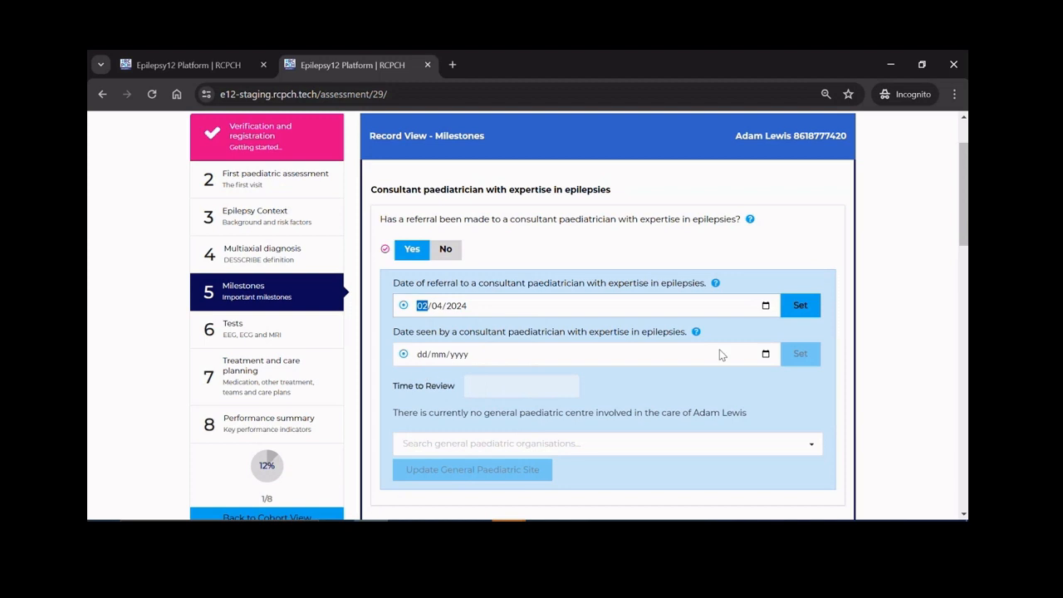
pyautogui.click(800, 305)
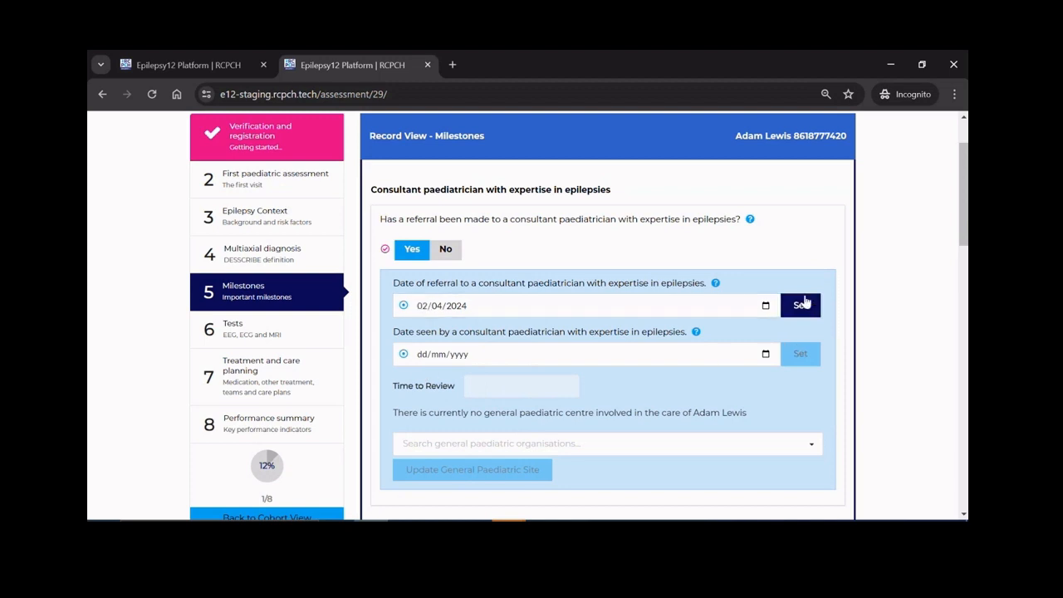
# Set the date seen by the consultant paediatrician with expertise in epilepsies to 09/04/2024.
pyautogui.click(765, 355)
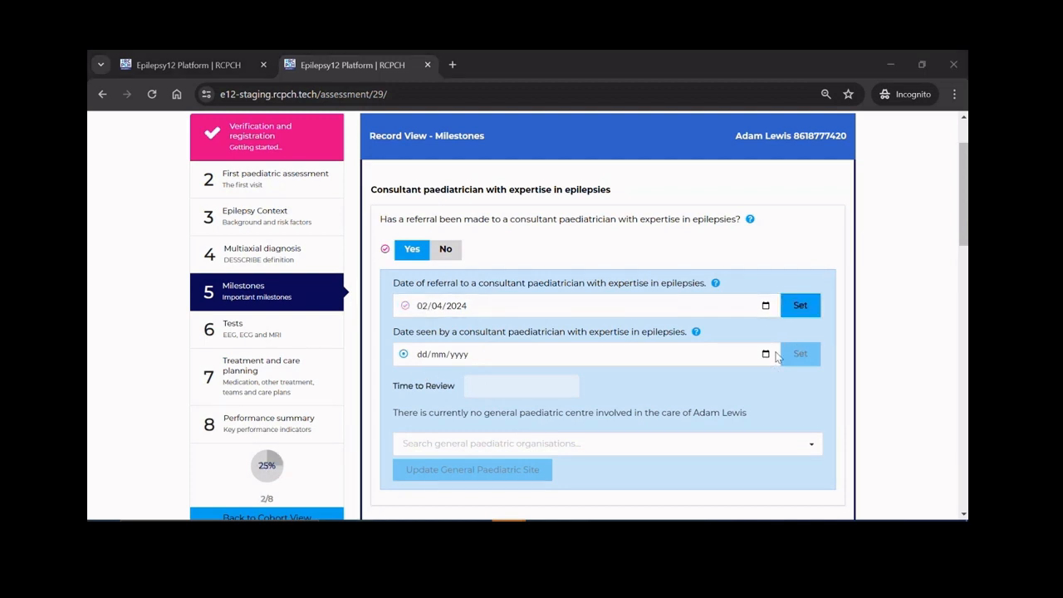
pyautogui.click(765, 355)
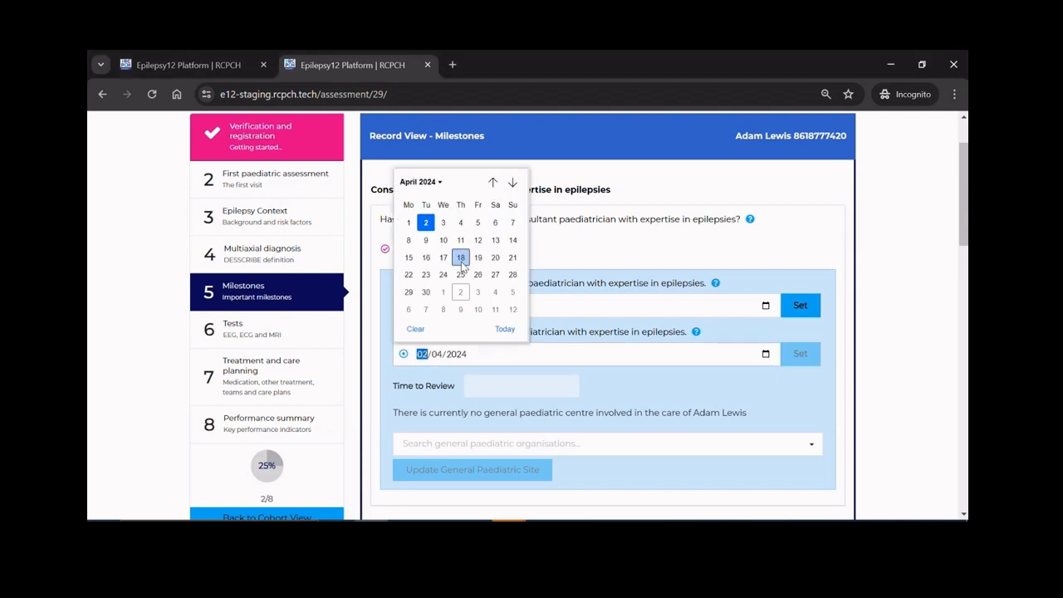
pyautogui.click(425, 240)
pyautogui.click(794, 357)
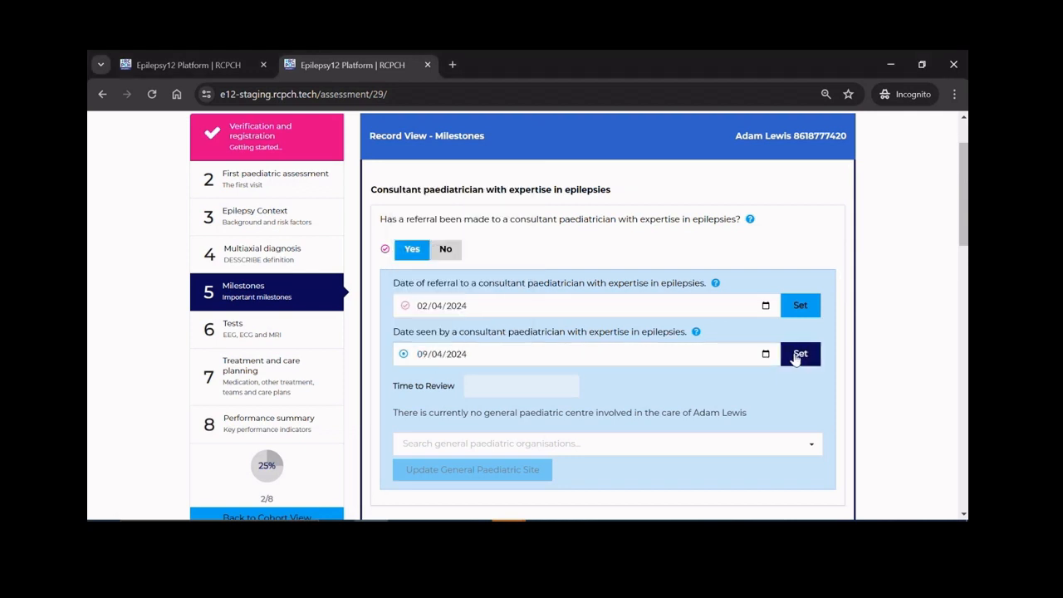
# Assign Addenbrooke's Hospital (Cambridge University Hospitals NHS Foundation Trust) as the general paediatric centre involved in care.
pyautogui.click(573, 443)
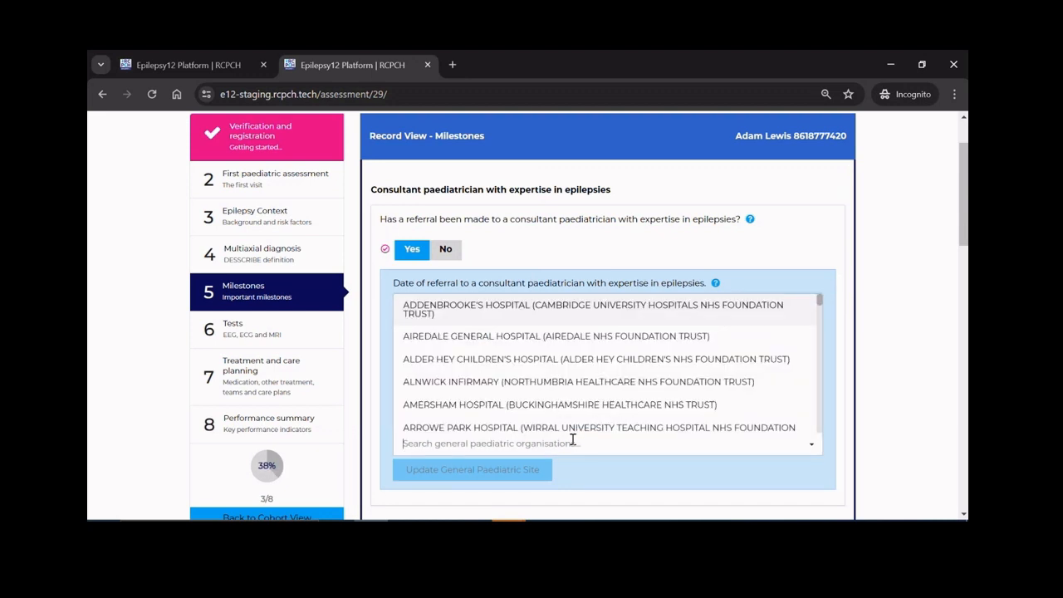
pyautogui.click(476, 307)
pyautogui.click(475, 477)
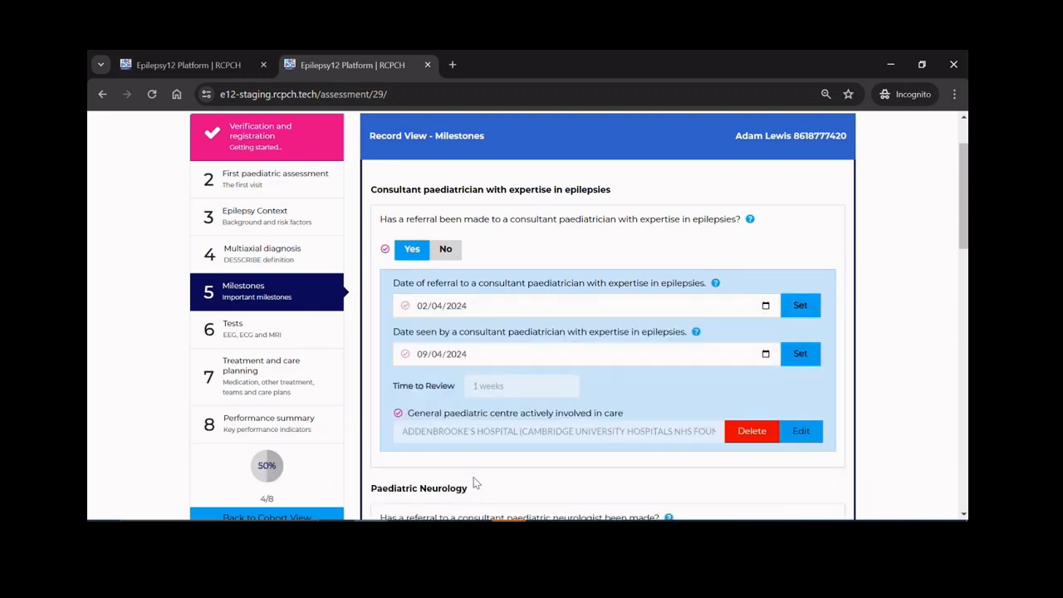
# Answer No to whether a referral to a consultant paediatric neurologist has been made.
pyautogui.scroll(-2, 645, 396)
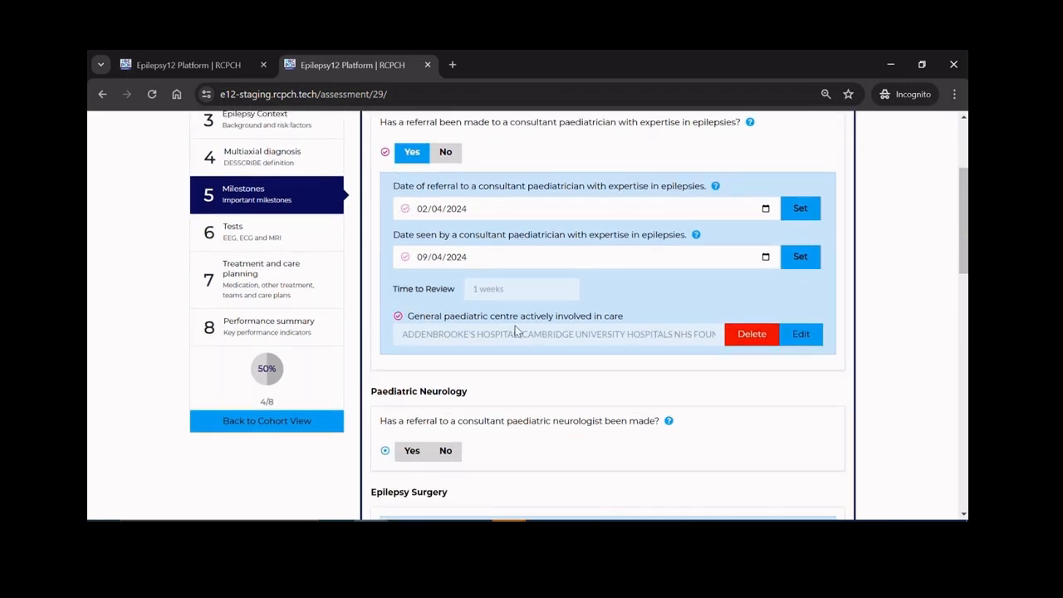
pyautogui.scroll(-3, 515, 328)
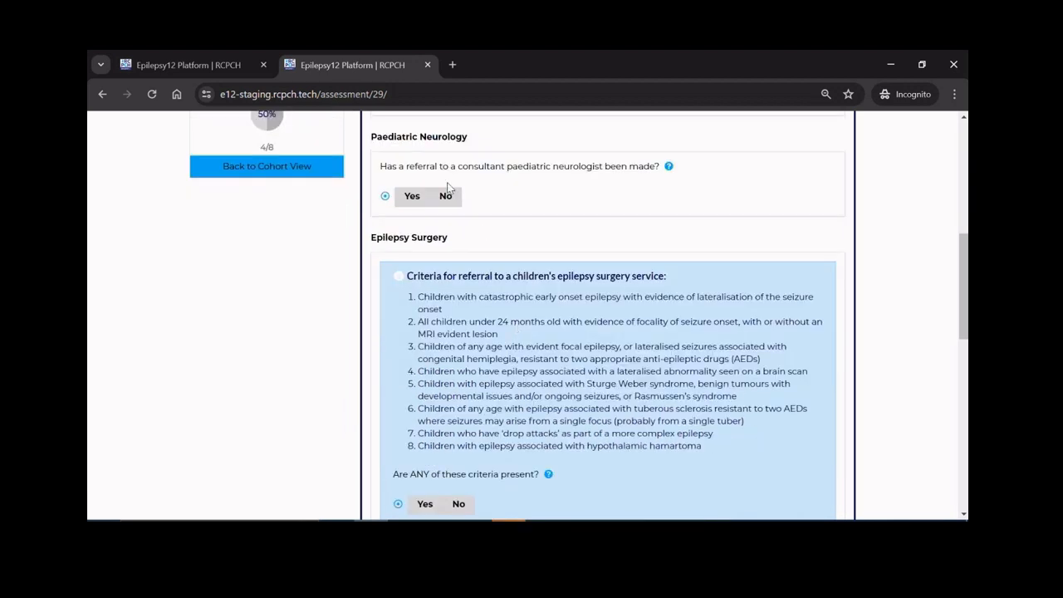
pyautogui.click(445, 196)
# Answer Yes to the epilepsy surgery criteria being present and No to a children's epilepsy surgery service referral.
pyautogui.scroll(-2, 481, 226)
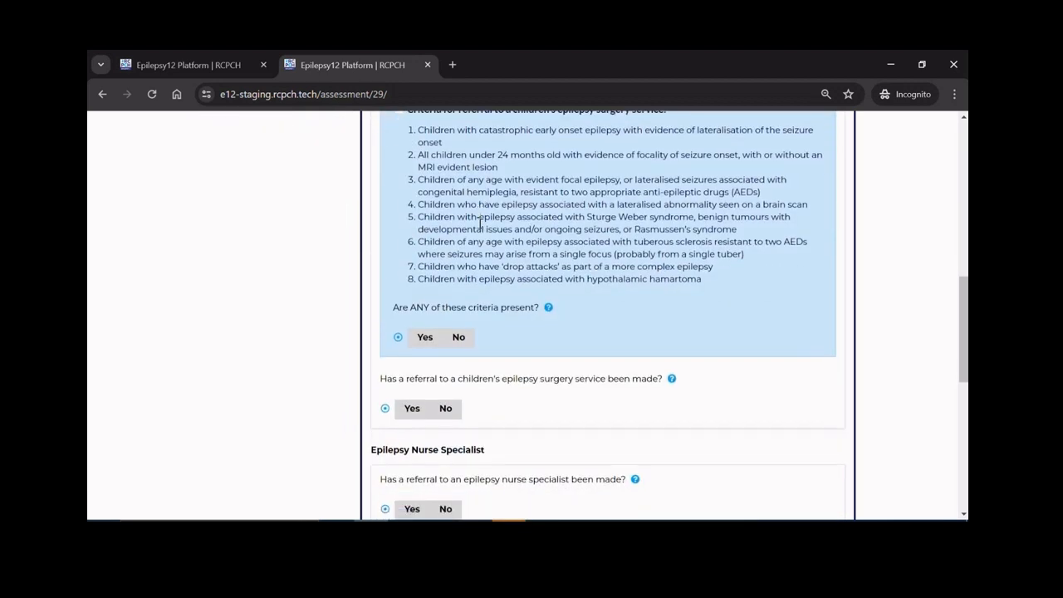
pyautogui.click(423, 337)
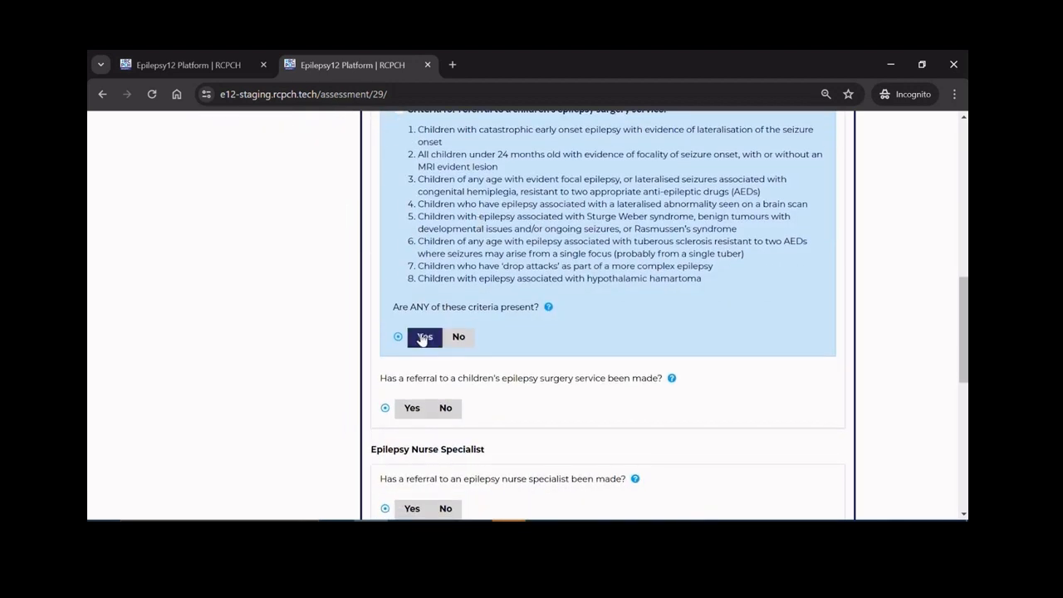
pyautogui.click(445, 410)
pyautogui.scroll(-1, 515, 403)
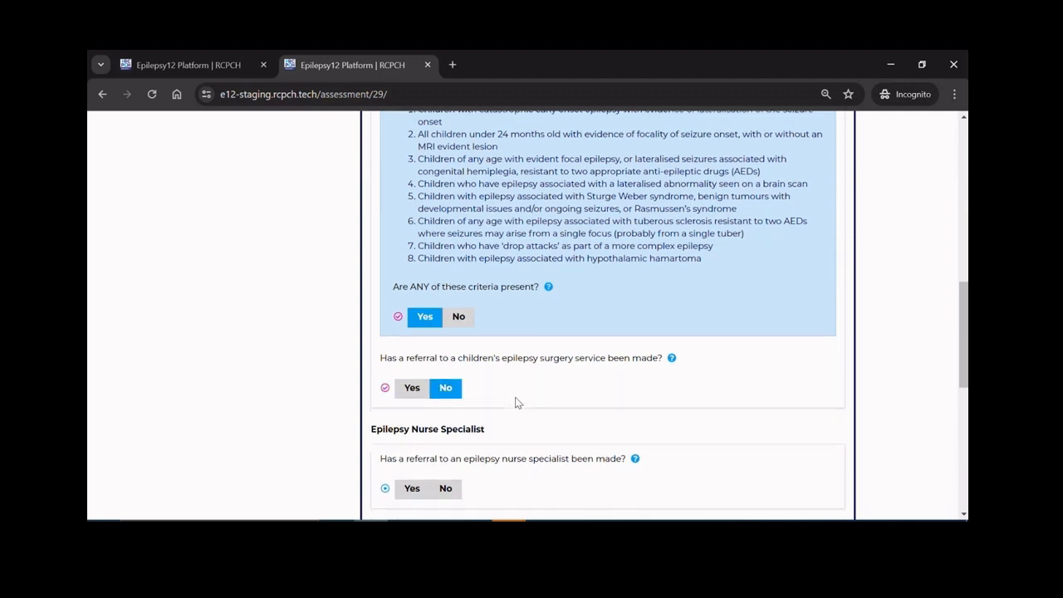
# Answer No to whether a referral to an epilepsy nurse specialist has been made.
pyautogui.scroll(-2, 515, 403)
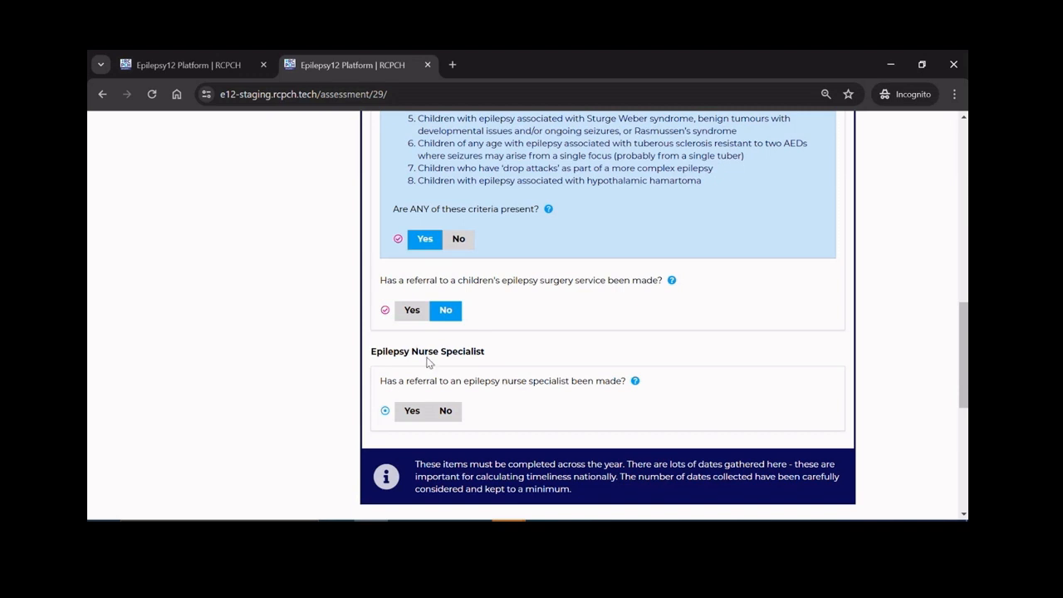
pyautogui.click(446, 411)
pyautogui.scroll(10, 501, 337)
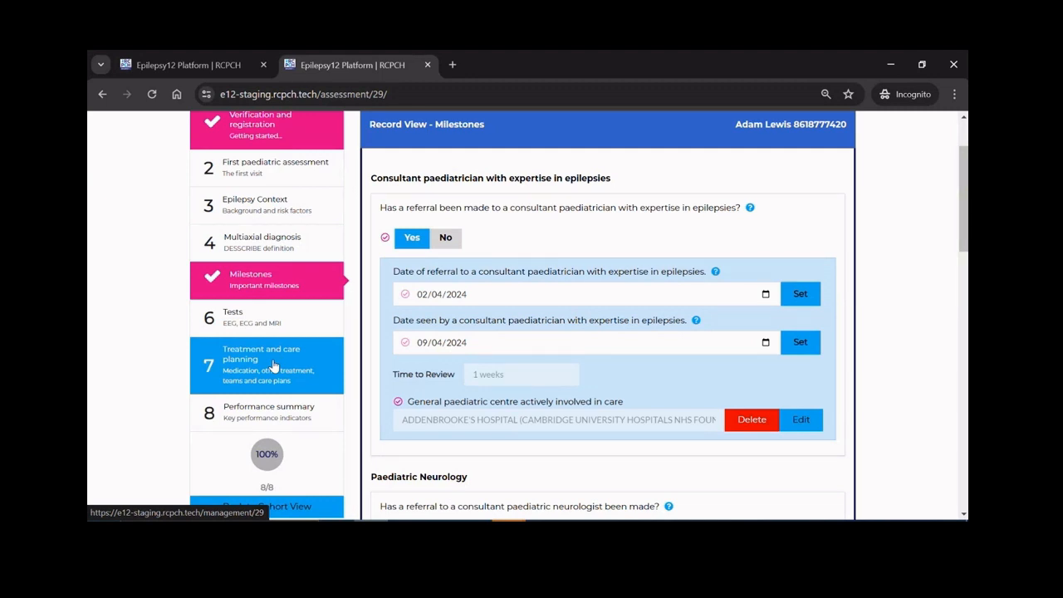
# Bring up the child's Performance summary and examine the key performance indicators for clinical team, investigations and mental health.
pyautogui.click(274, 412)
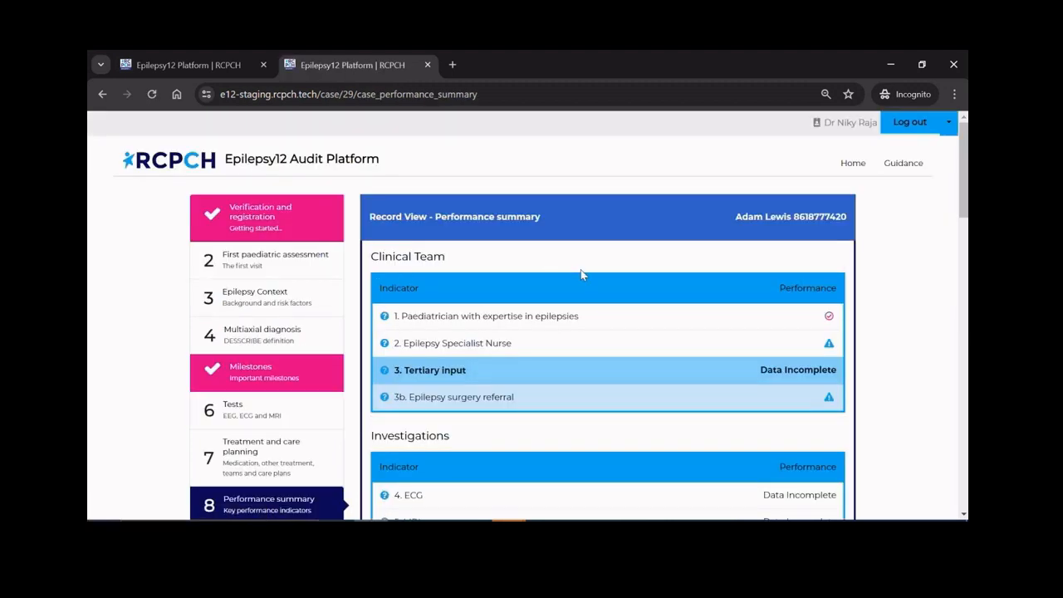
pyautogui.scroll(-1, 581, 275)
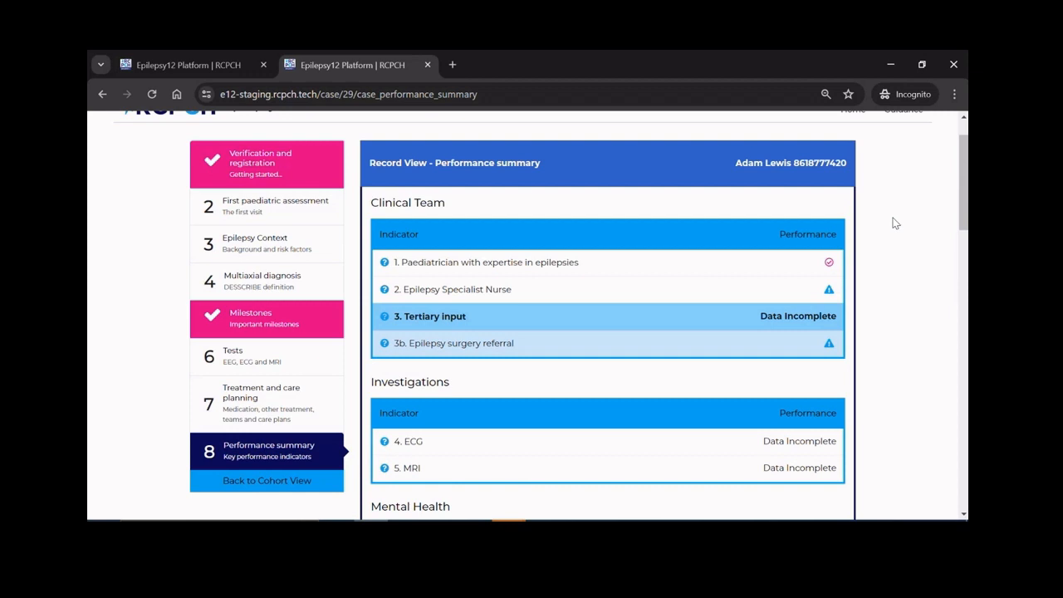
pyautogui.scroll(-1, 895, 222)
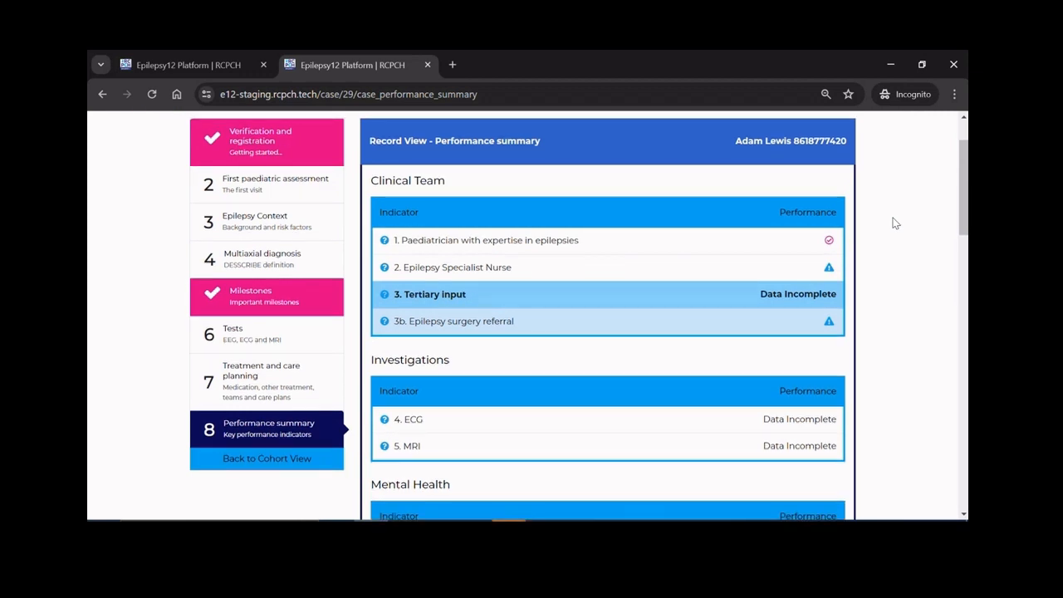
pyautogui.moveTo(832, 242)
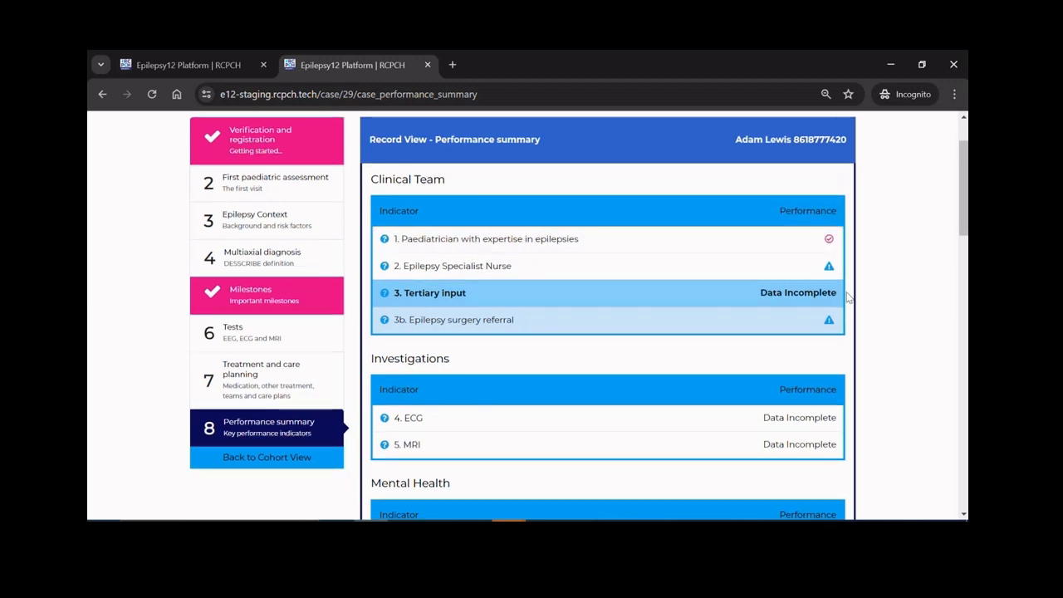
pyautogui.scroll(-2, 696, 310)
pyautogui.scroll(1, 648, 311)
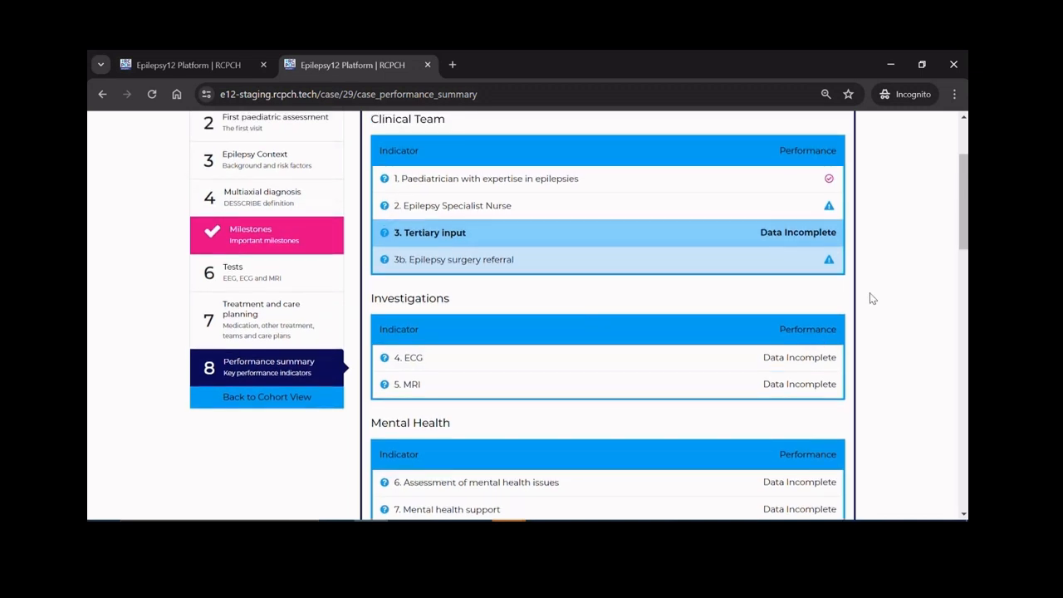
pyautogui.scroll(1, 872, 298)
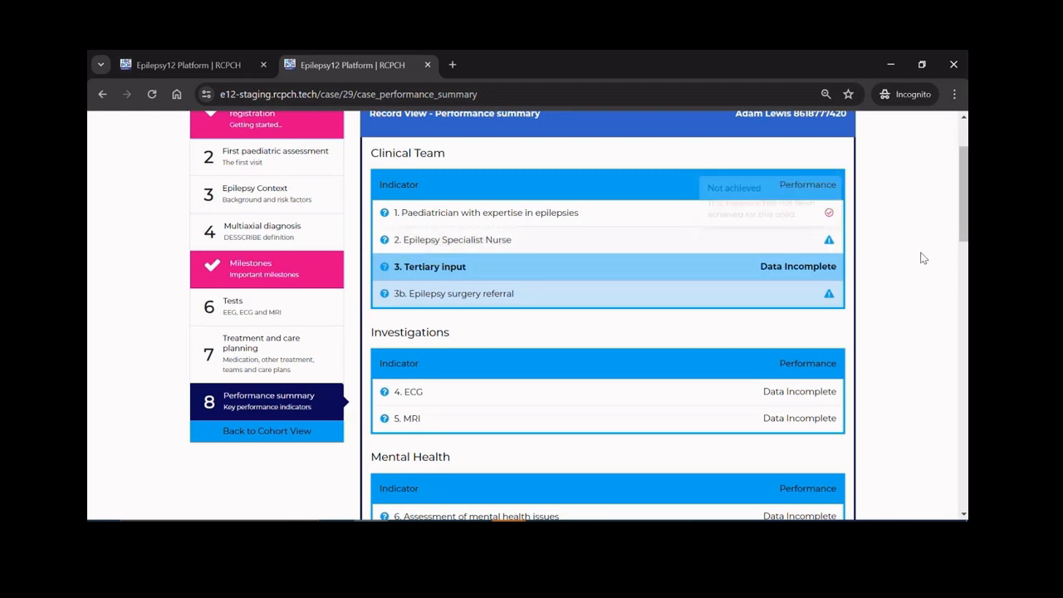
# In the child's Milestones section, change the answer on an epilepsy nurse specialist referral to Yes.
pyautogui.click(297, 276)
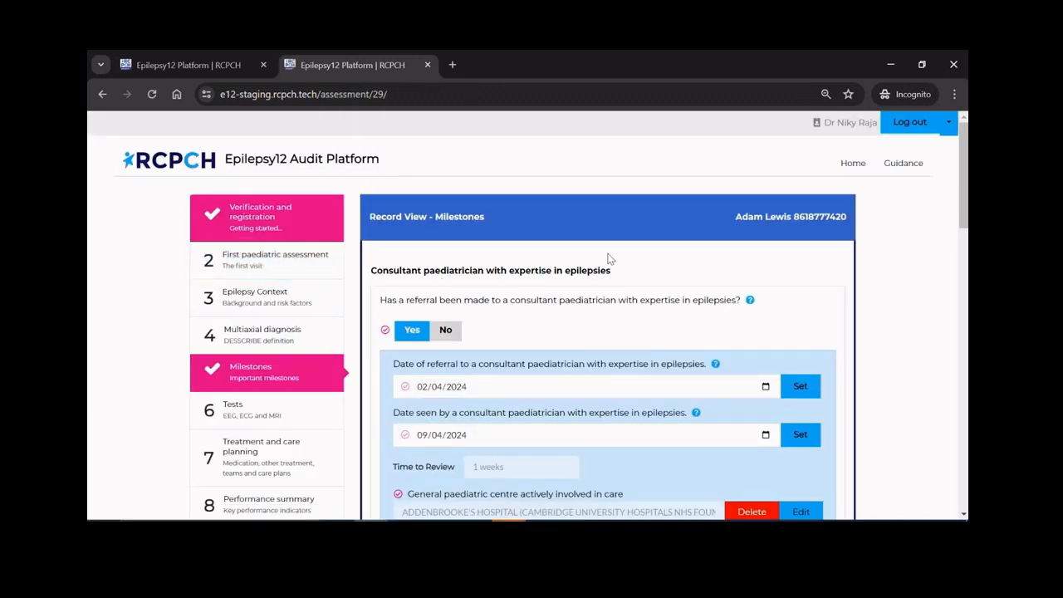
pyautogui.scroll(-7, 608, 258)
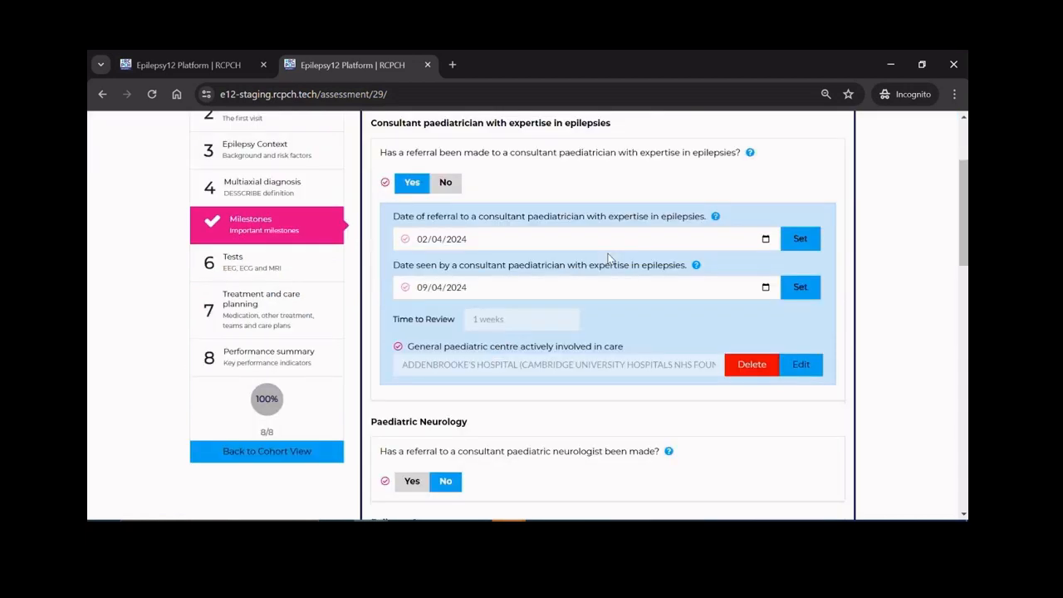
pyautogui.scroll(-4, 608, 259)
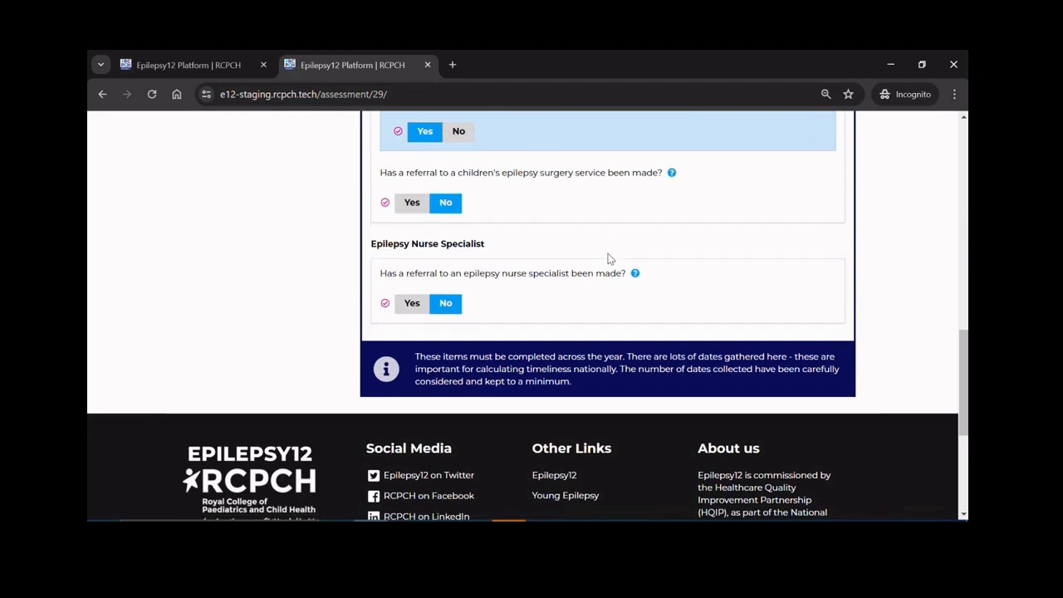
pyautogui.click(406, 311)
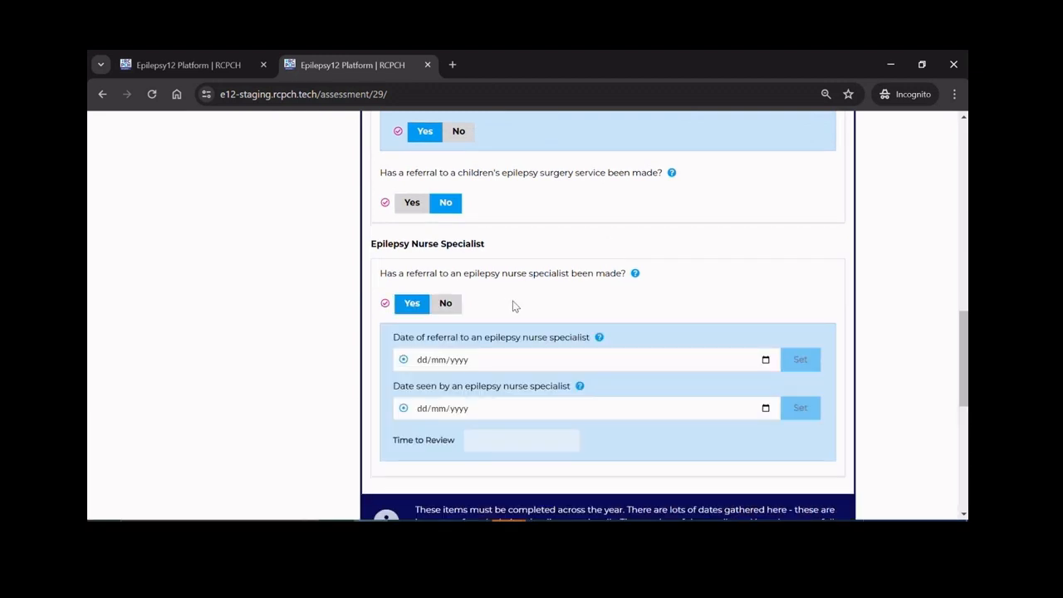
# Set and save the date of referral to an epilepsy nurse specialist as 02/05/2024.
pyautogui.scroll(-1, 480, 331)
pyautogui.click(480, 331)
pyautogui.click(765, 326)
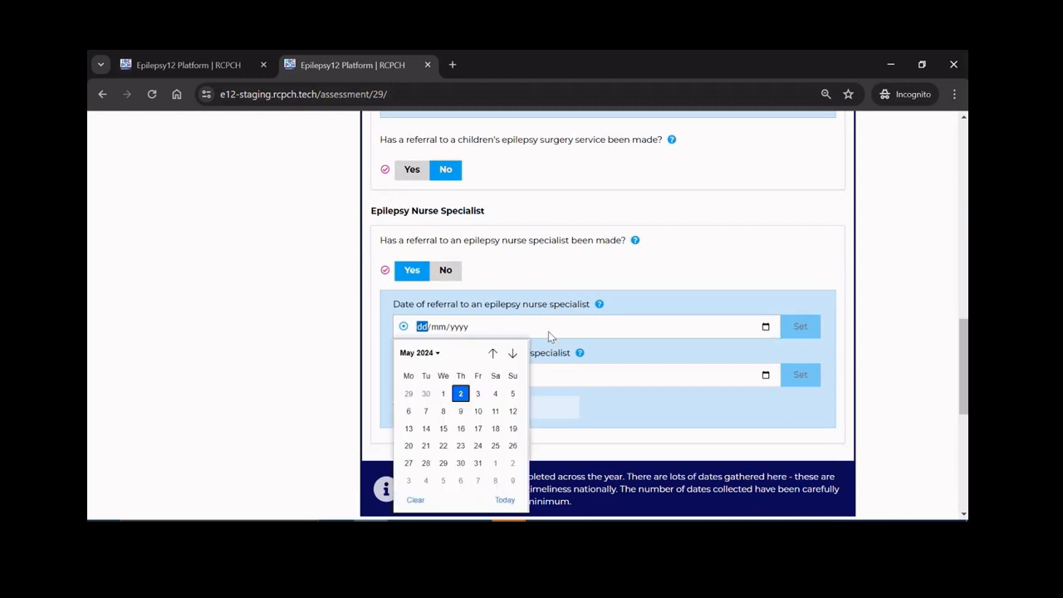
pyautogui.click(460, 394)
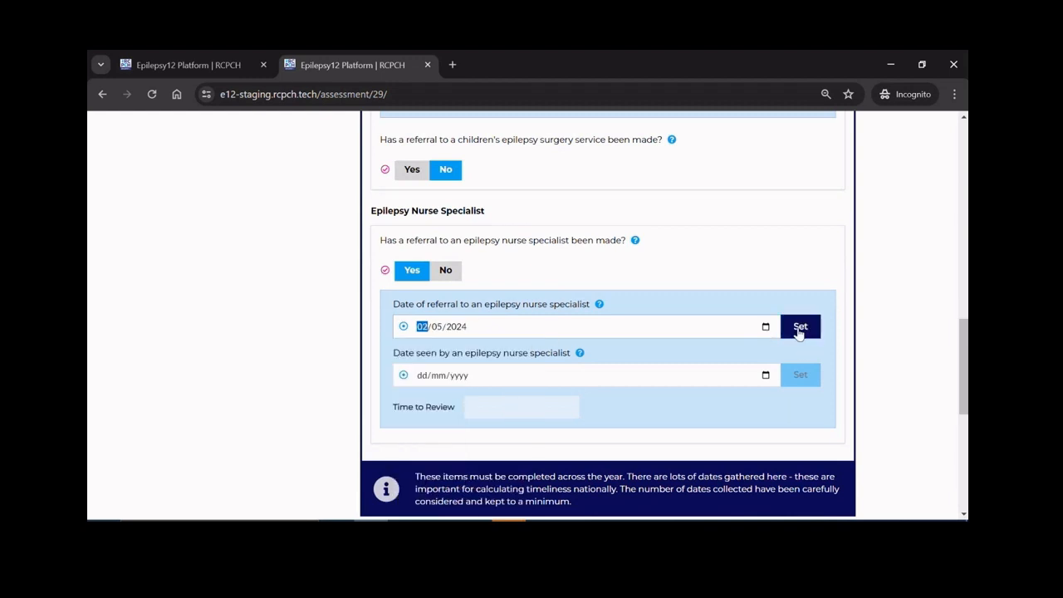
pyautogui.click(800, 327)
pyautogui.click(912, 386)
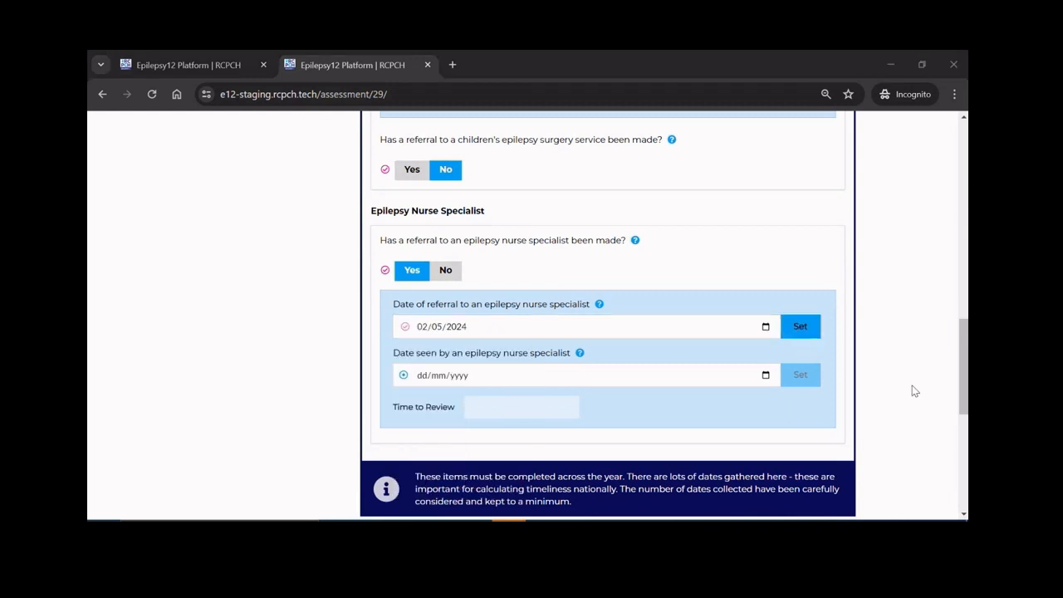
# Set and save the date seen by an epilepsy nurse specialist as 02/05/2024.
pyautogui.click(766, 375)
pyautogui.click(460, 241)
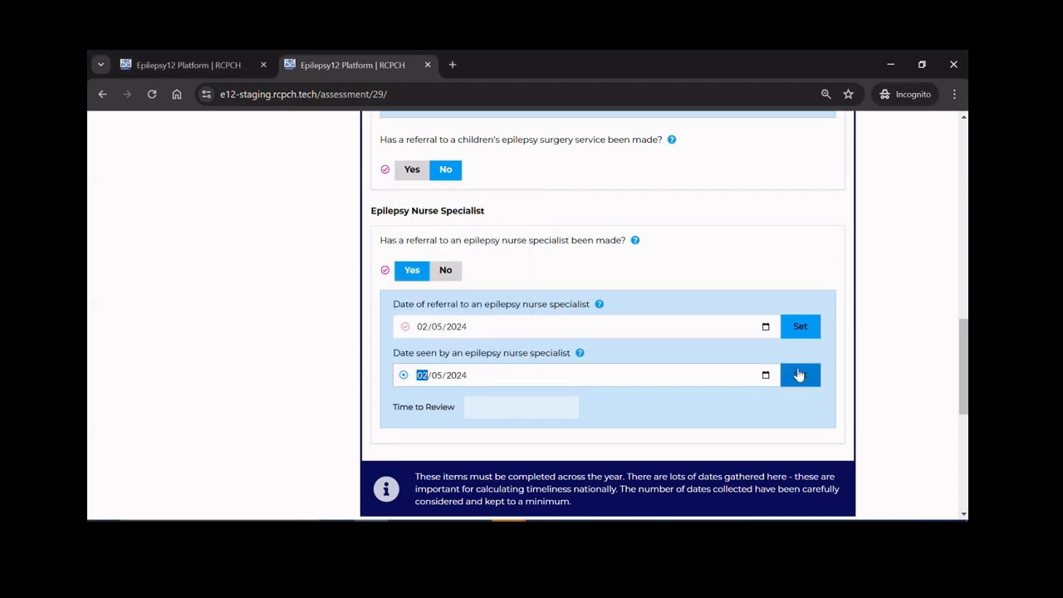
pyautogui.click(799, 375)
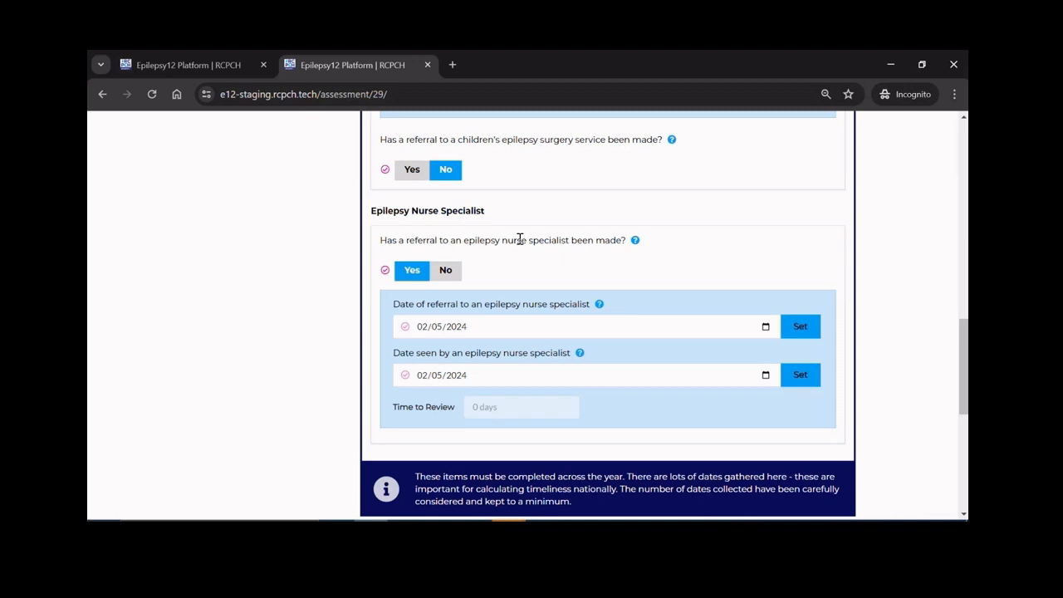
# Return to the child's Performance summary and check the Epilepsy Specialist Nurse indicator and the other clinical team and investigations indicators.
pyautogui.scroll(10, 519, 239)
pyautogui.click(249, 351)
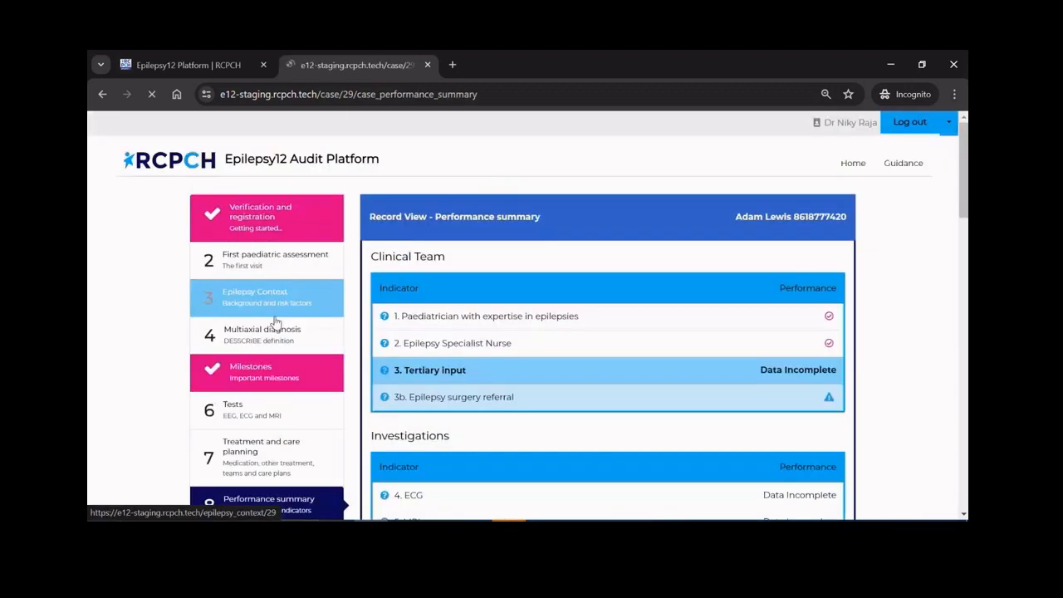
pyautogui.moveTo(829, 344)
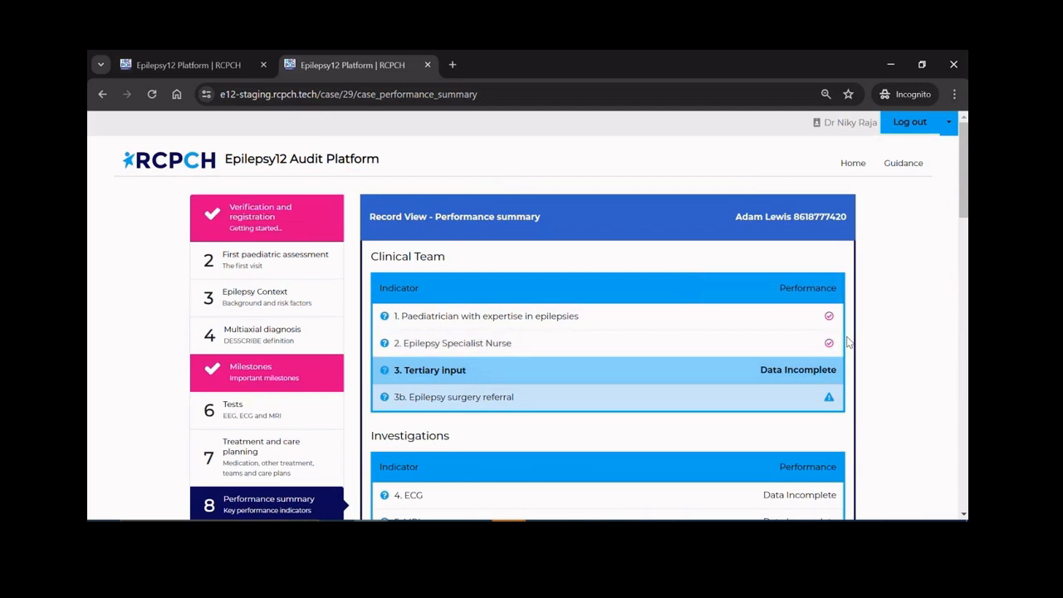
pyautogui.scroll(-1, 849, 342)
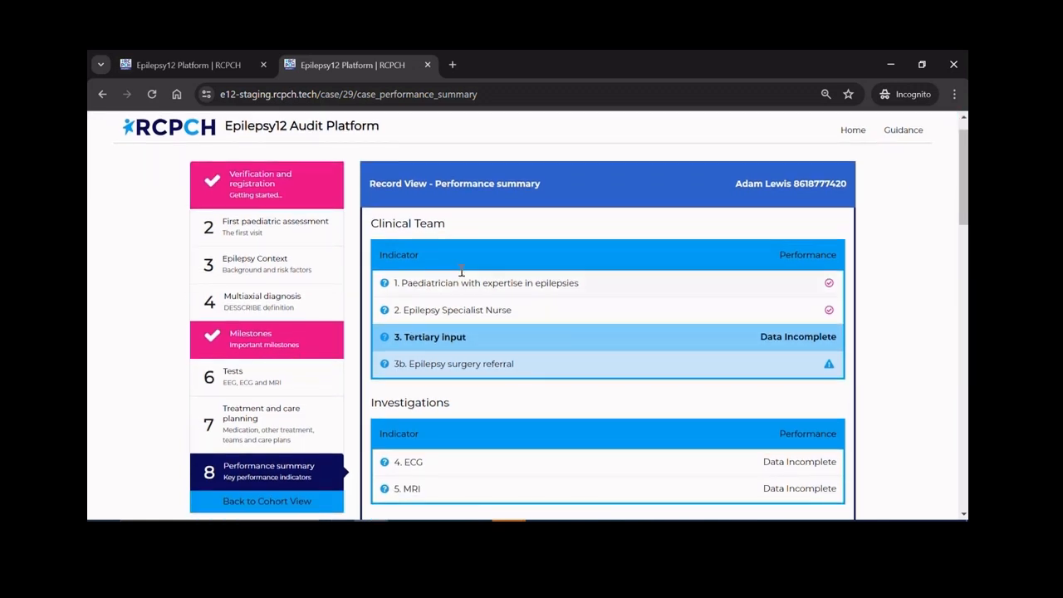
pyautogui.scroll(-3, 313, 373)
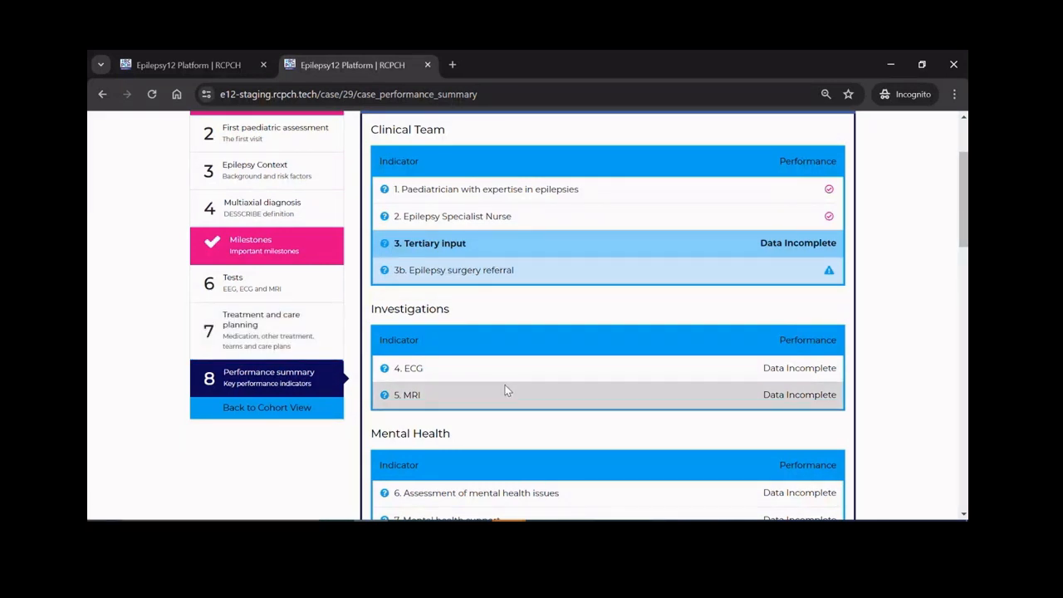
# Go back through the cohort view to King's Mill Hospital's Organisation Dashboard and examine the cohort figures, completed records, demographic distributions and regional maps.
pyautogui.click(315, 408)
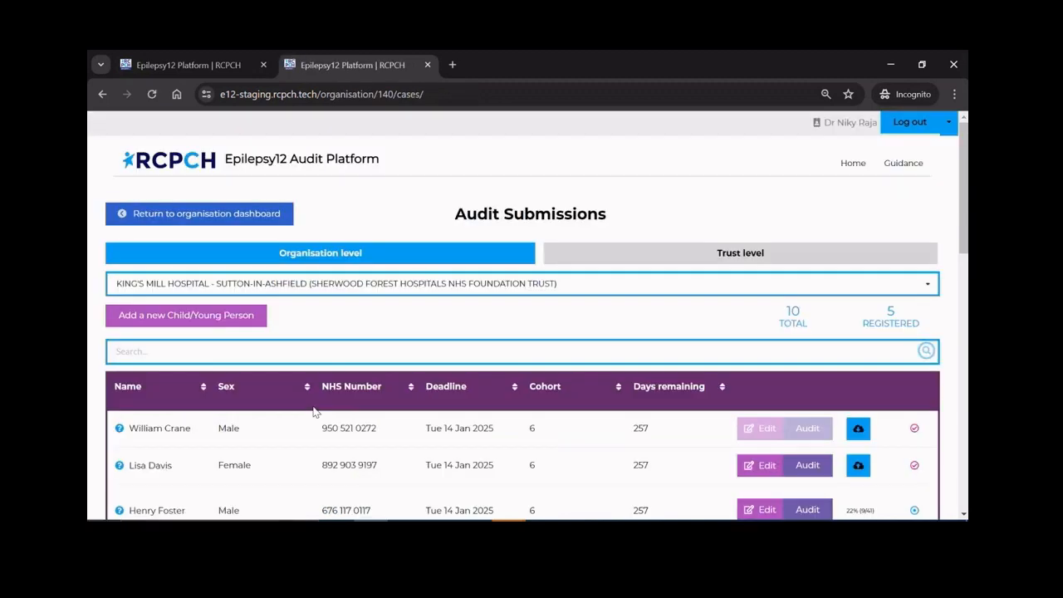
pyautogui.click(263, 216)
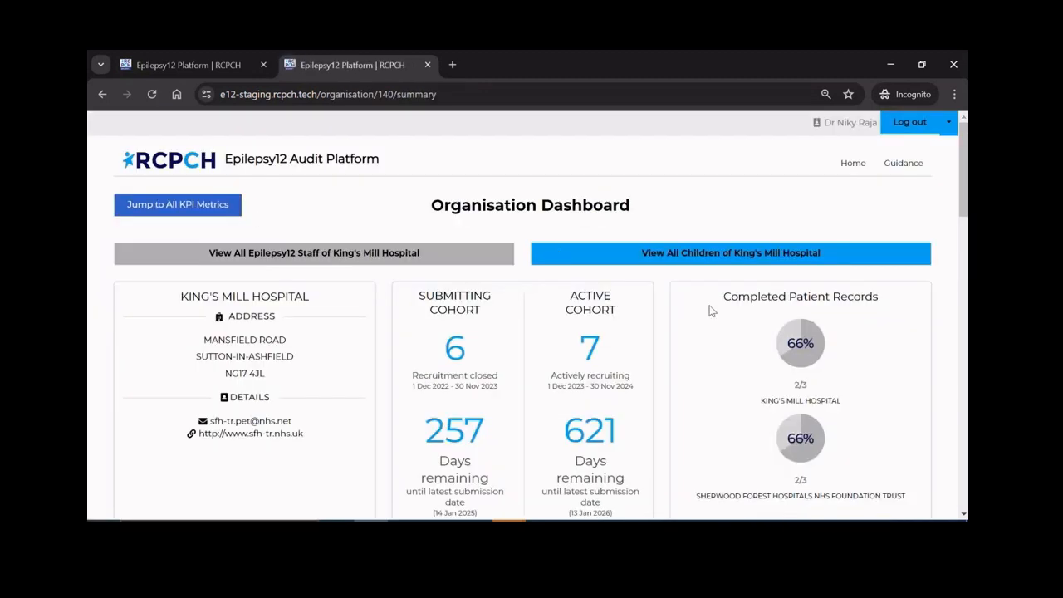
pyautogui.scroll(-2, 710, 310)
pyautogui.scroll(-2, 710, 311)
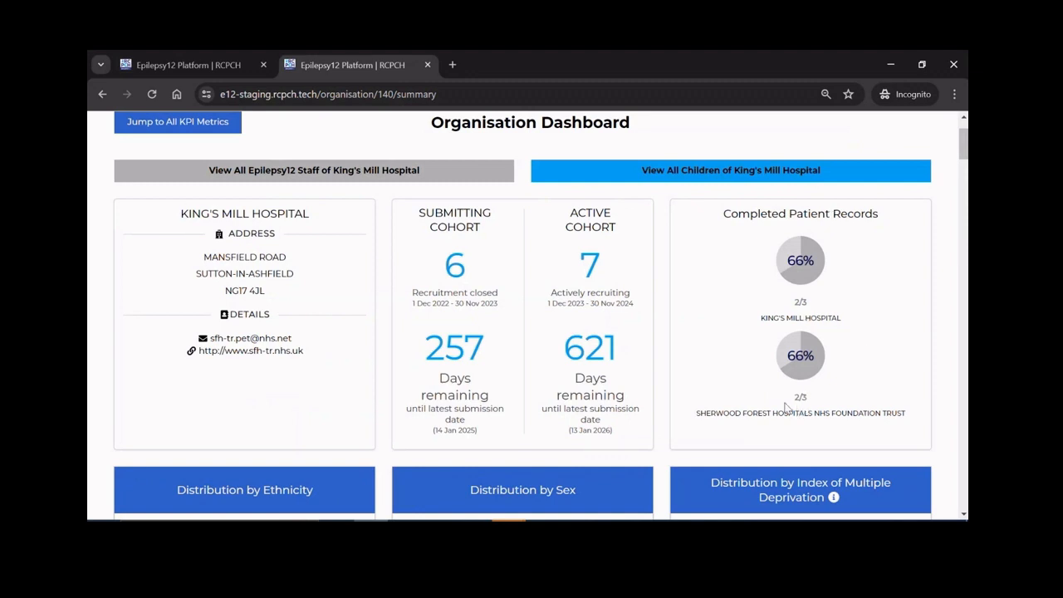
pyautogui.scroll(-3, 728, 346)
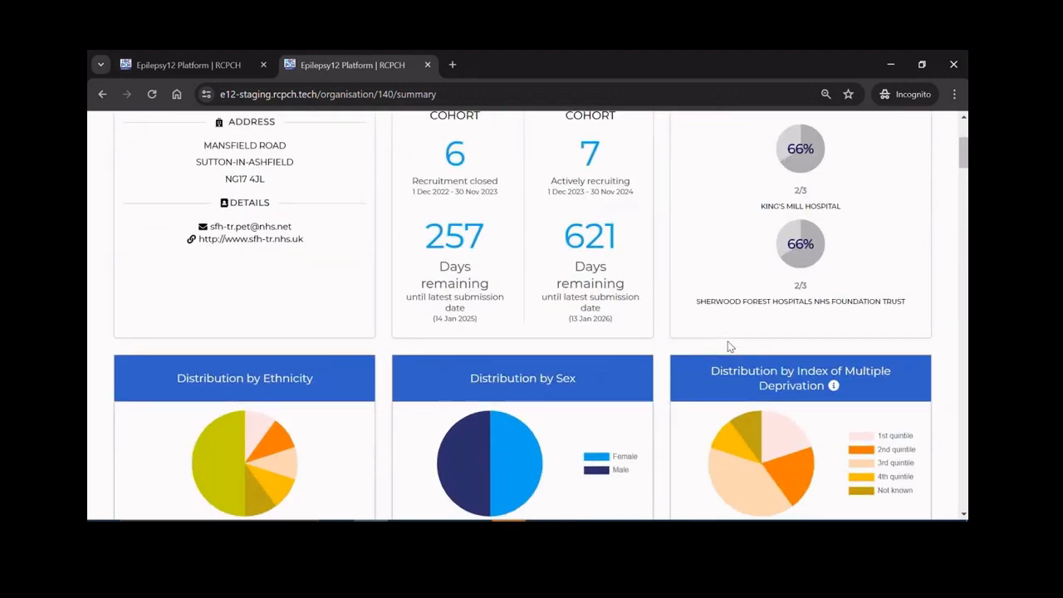
pyautogui.scroll(-2, 729, 346)
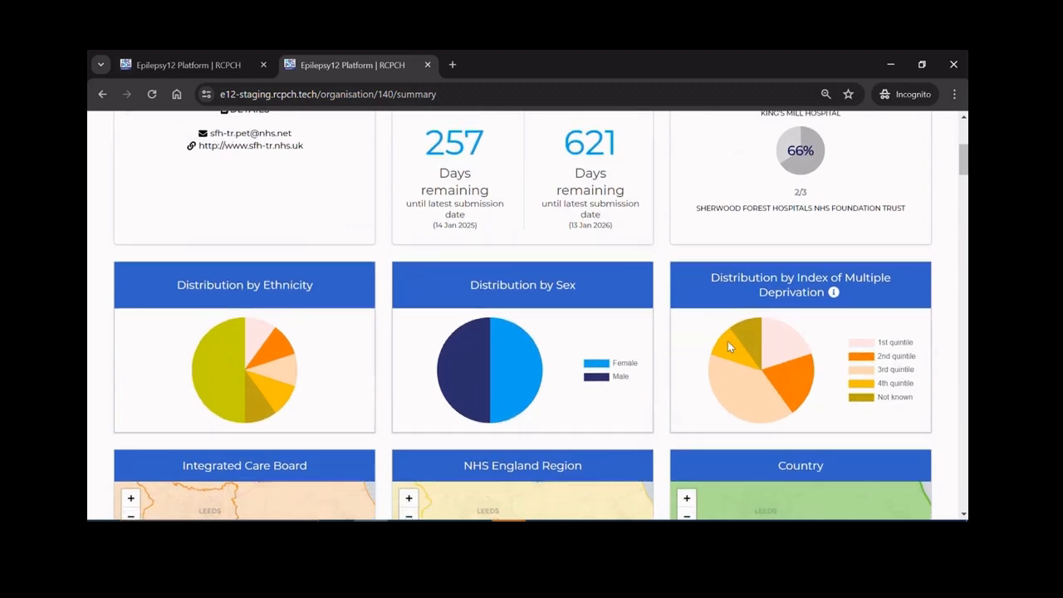
pyautogui.scroll(-3, 727, 346)
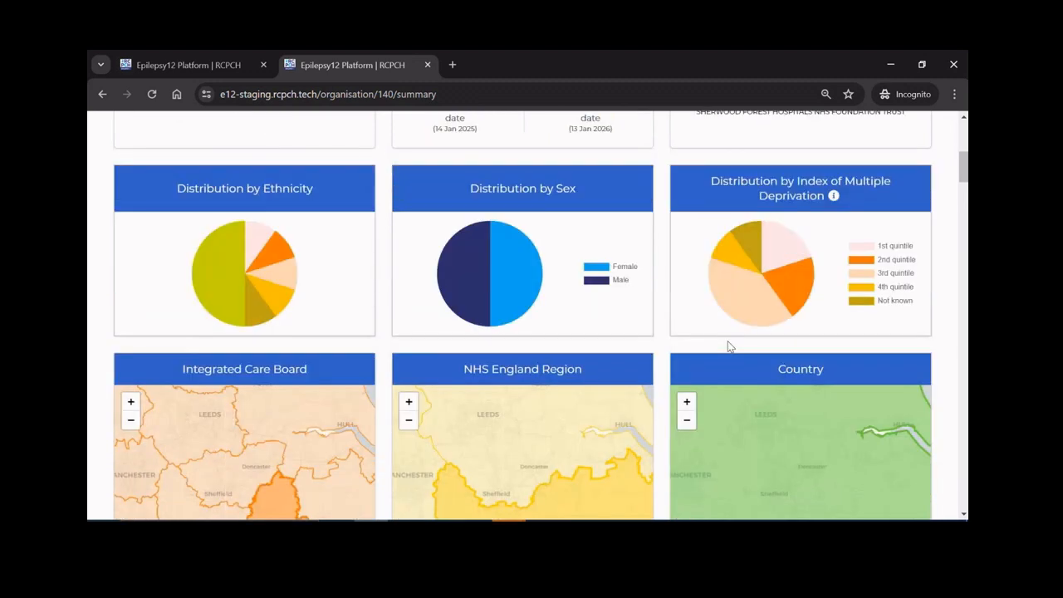
pyautogui.scroll(-3, 727, 347)
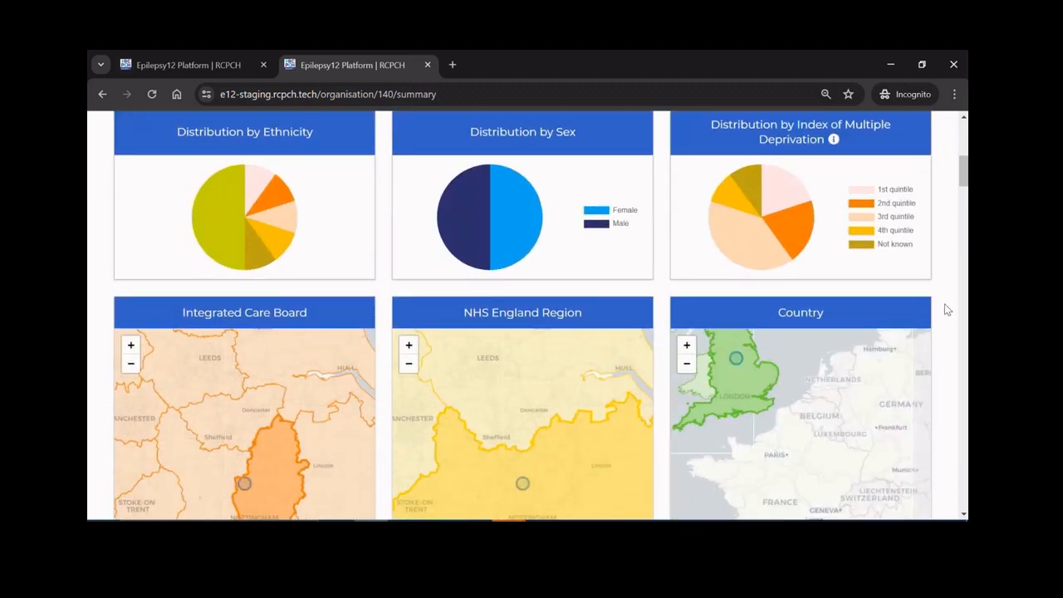
pyautogui.scroll(-2, 944, 309)
pyautogui.scroll(-2, 944, 309)
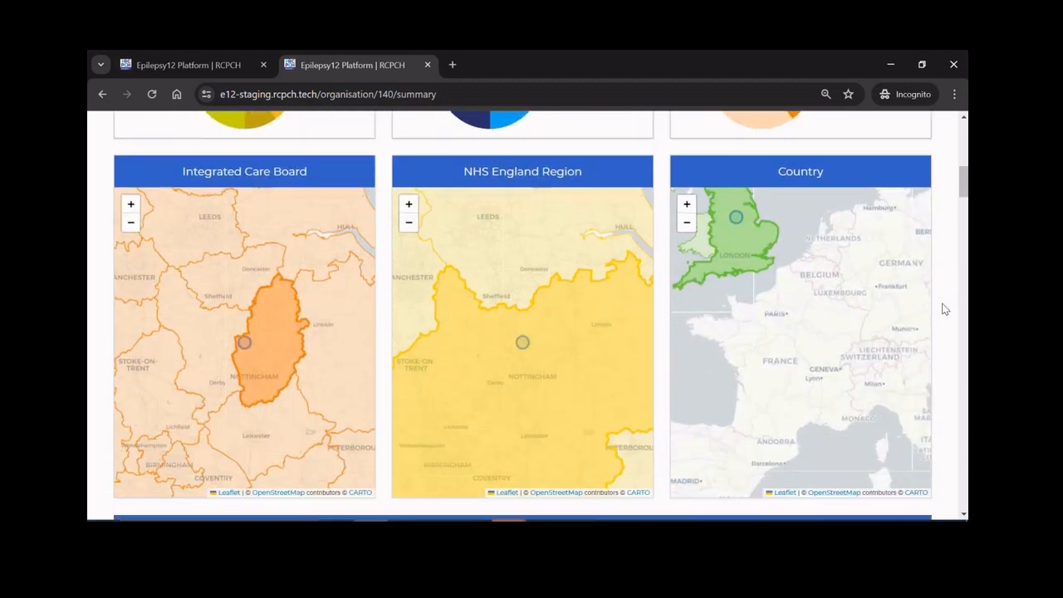
pyautogui.scroll(-1, 944, 309)
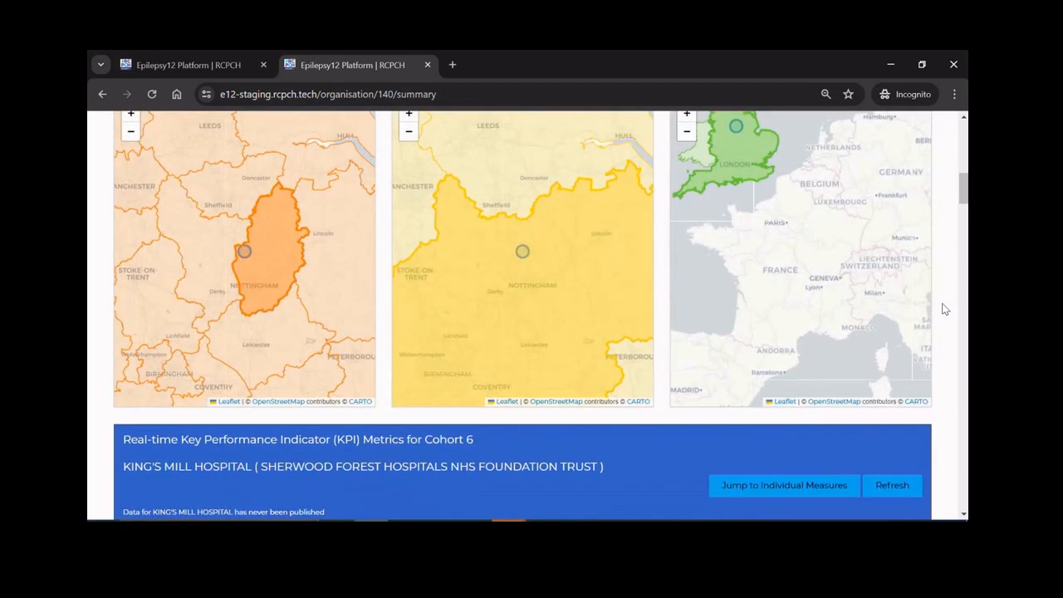
# Examine the real-time KPI metrics for Cohort 6, comparing the Clinical Team indicators across organisation, trust, regional and national levels.
pyautogui.scroll(-4, 944, 309)
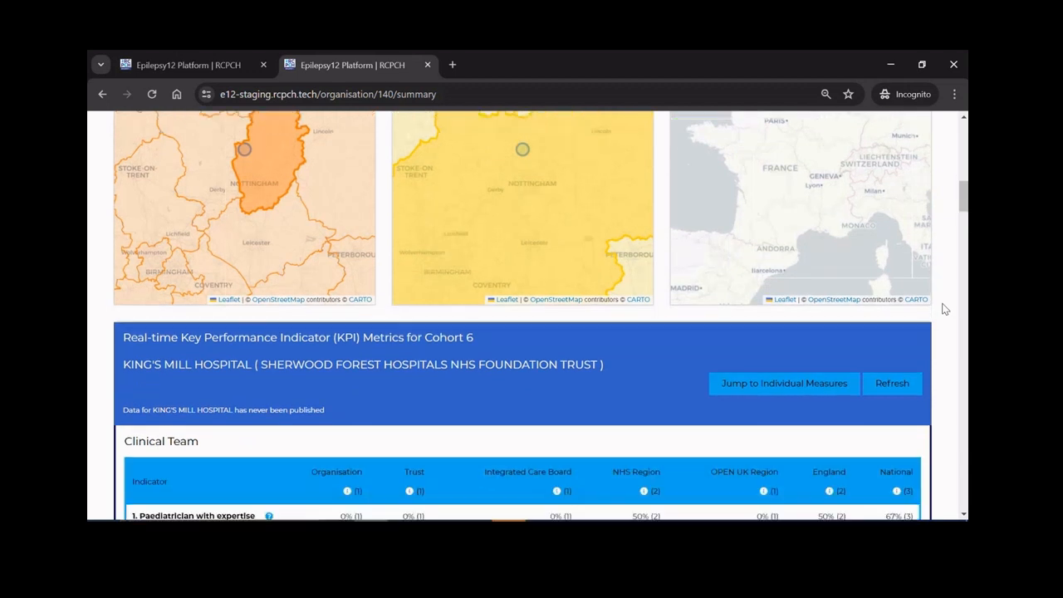
pyautogui.scroll(-2, 944, 308)
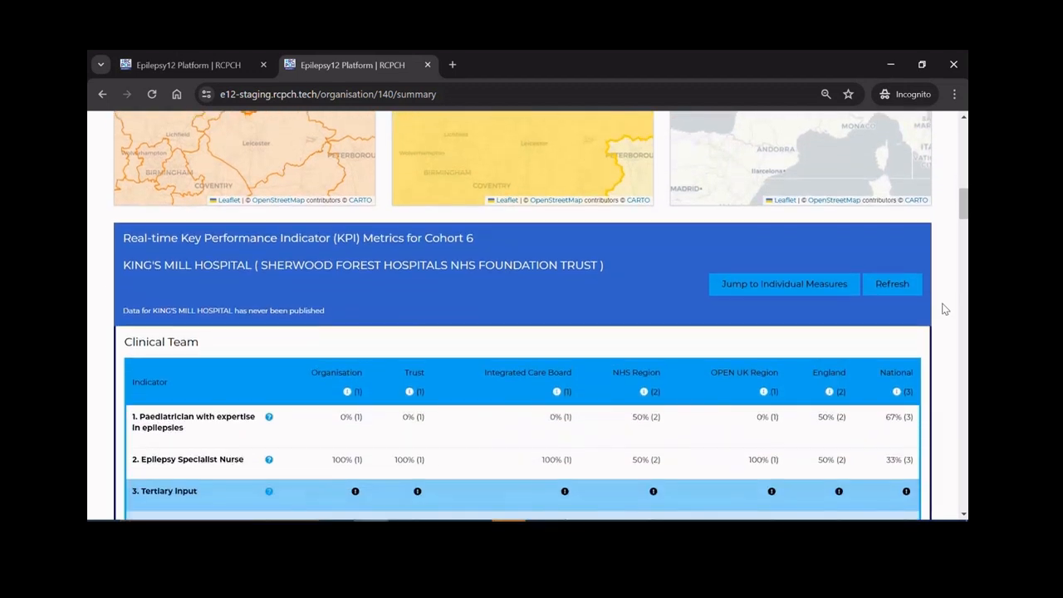
pyautogui.scroll(-1, 943, 309)
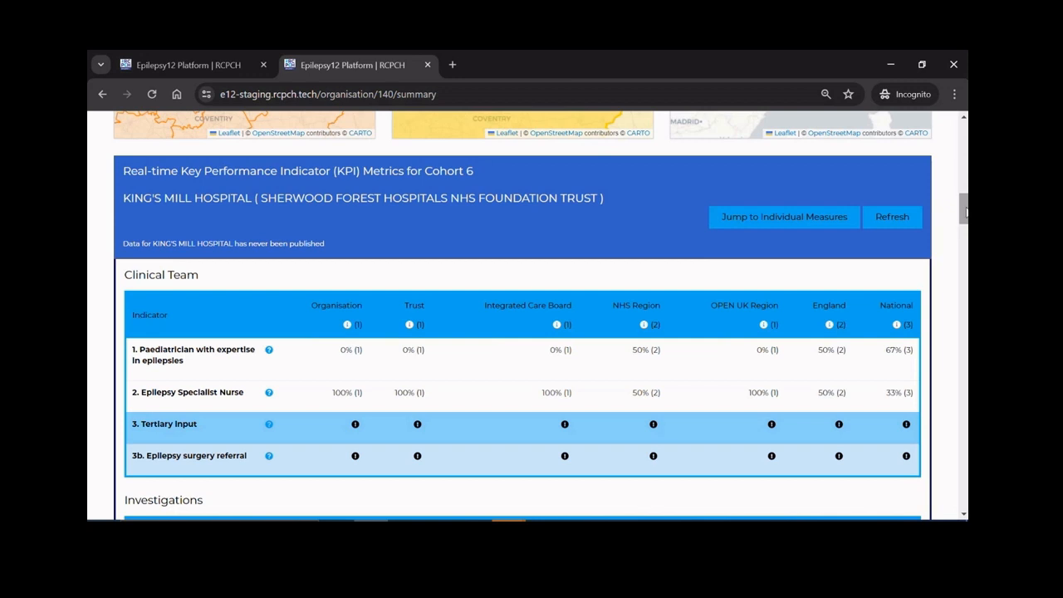
pyautogui.moveTo(964, 211); pyautogui.dragTo(966, 216)
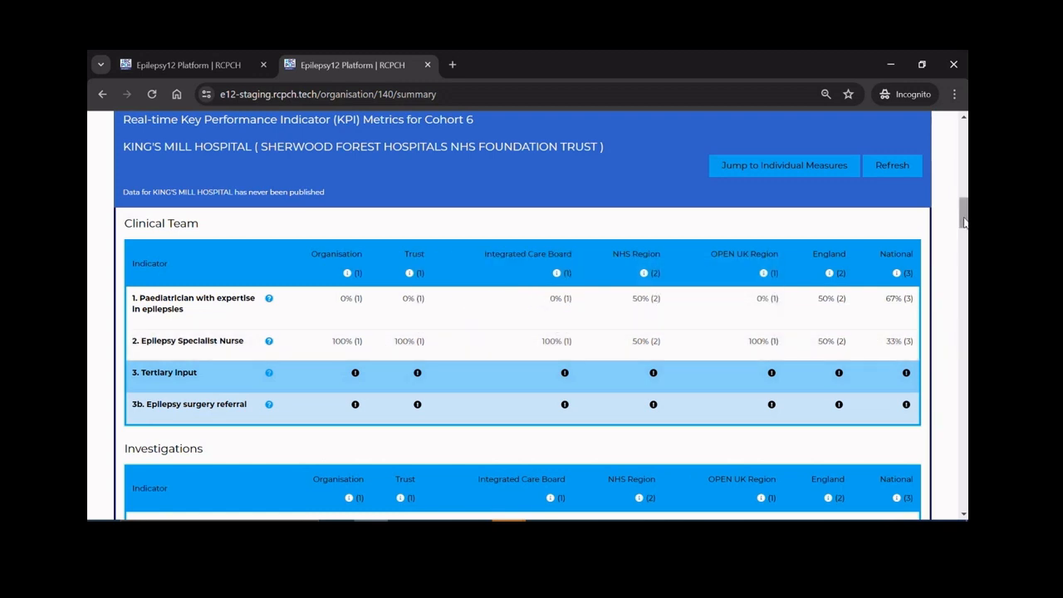
pyautogui.moveTo(354, 376)
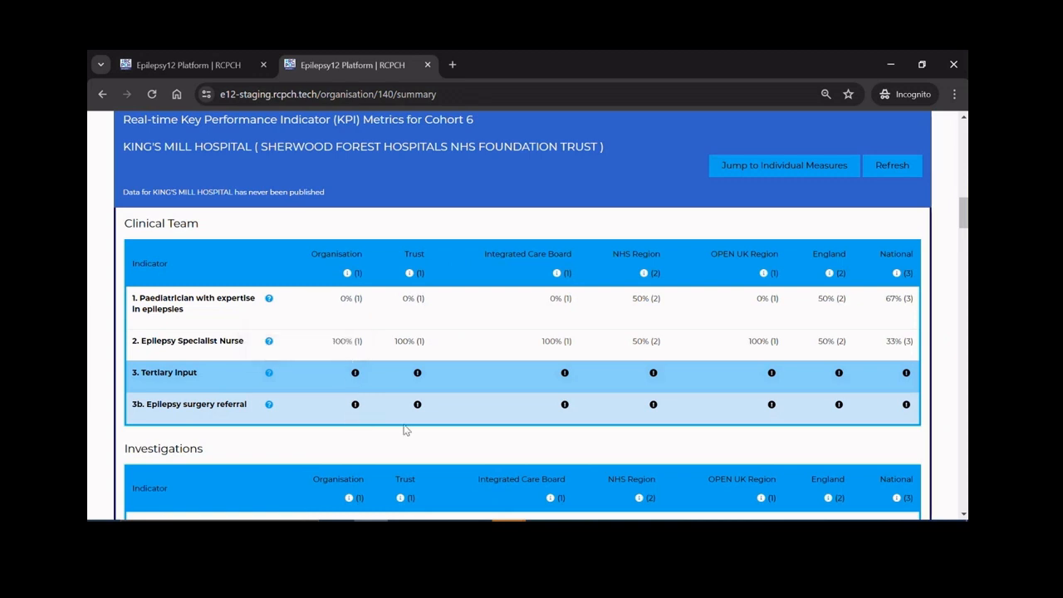
# Jump to the individual measures, select Epilepsy specialist nurse and examine its results by Organisation, Trust and ICB.
pyautogui.click(829, 173)
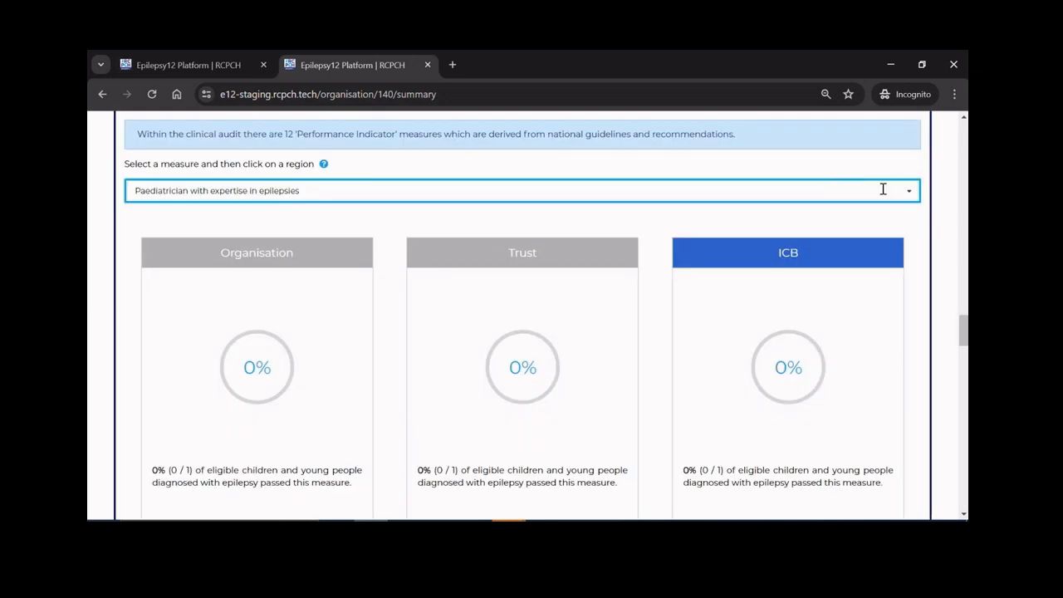
pyautogui.click(640, 190)
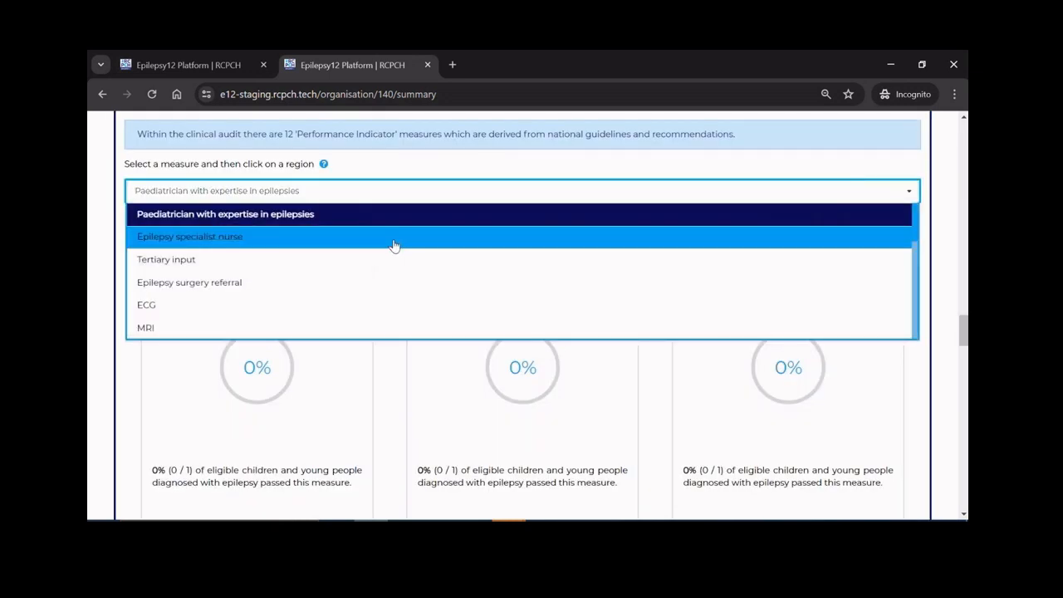
pyautogui.click(391, 239)
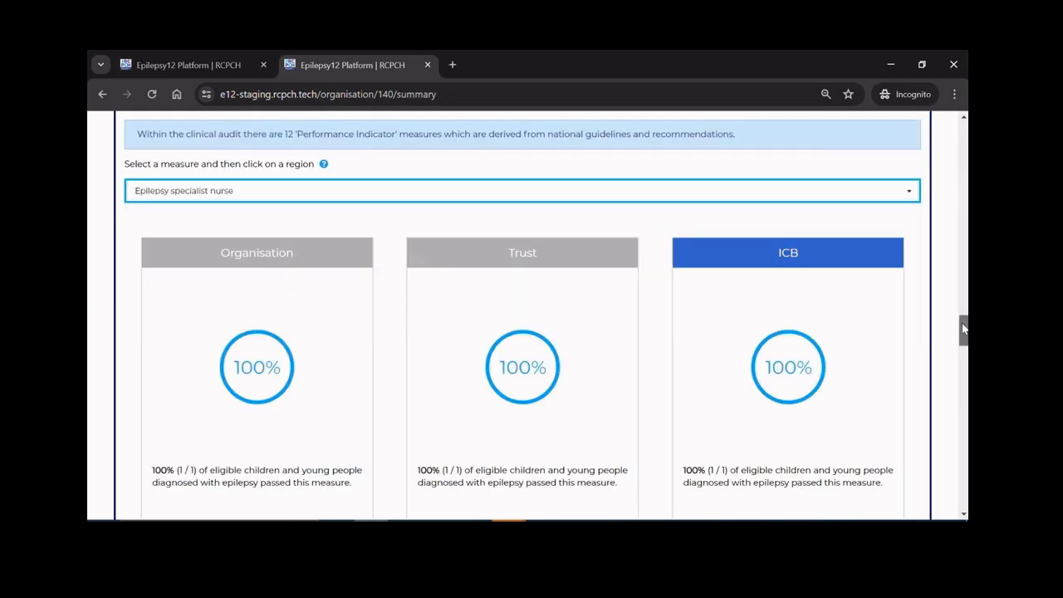
pyautogui.moveTo(961, 328)
pyautogui.mouseDown()
pyautogui.moveTo(963, 382)
pyautogui.moveTo(964, 337)
pyautogui.mouseUp()
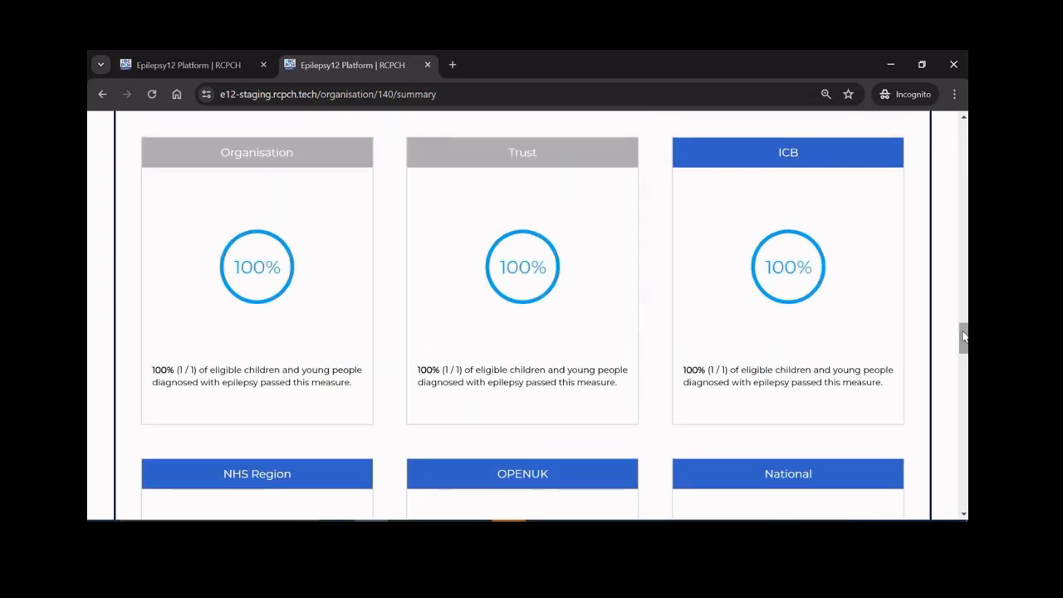